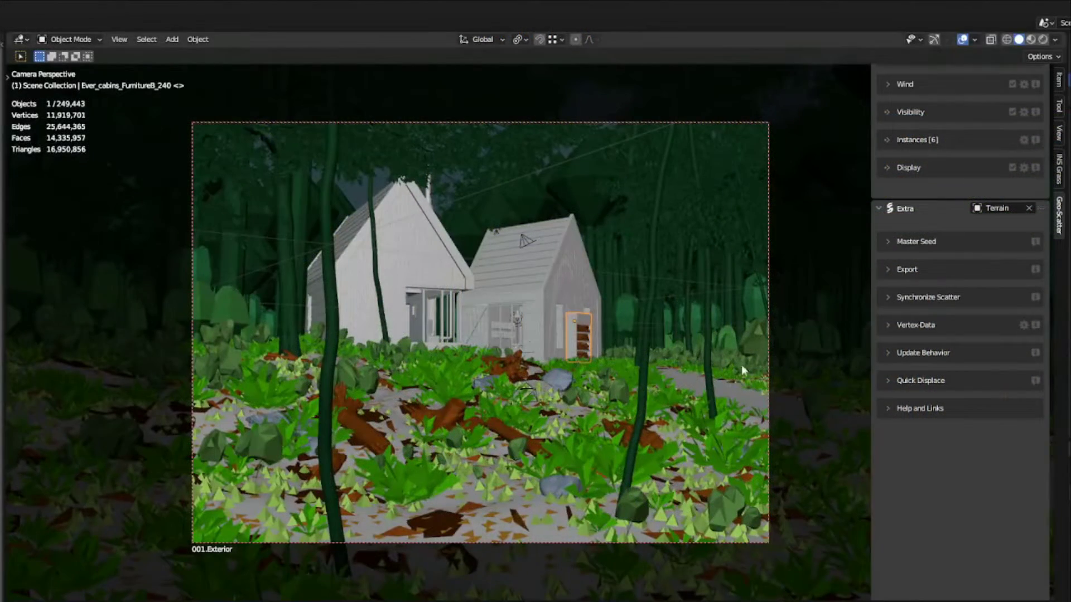
Examine the cabins and surrounding forest scatter in the scene more closely
{"action": "scroll", "coordinate": [483, 368], "scroll_direction": "up", "scroll_amount": 2}
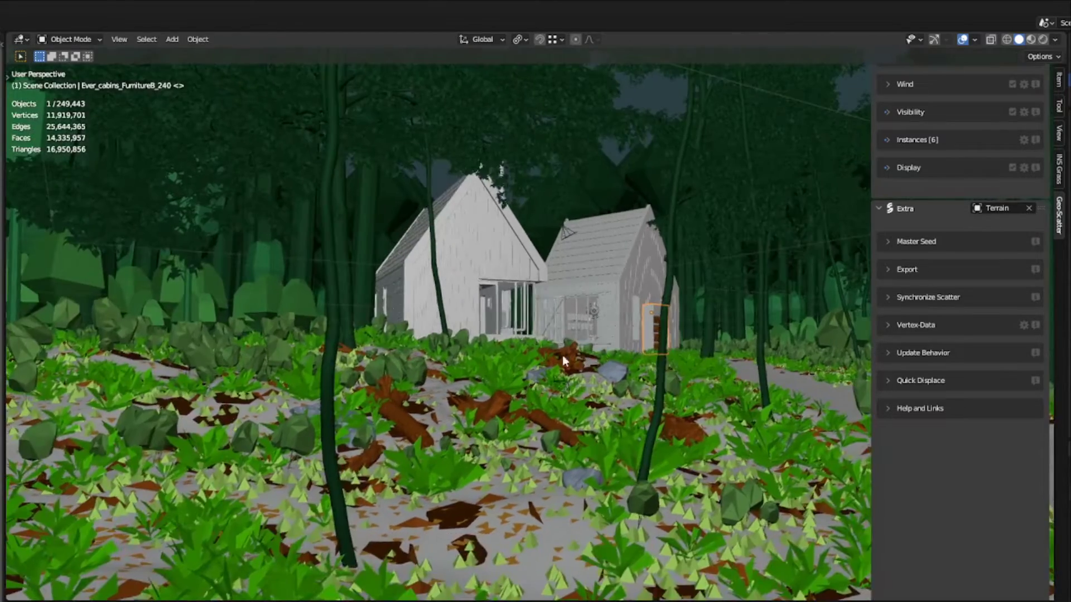
{"action": "scroll", "coordinate": [563, 356], "scroll_direction": "up", "scroll_amount": 6}
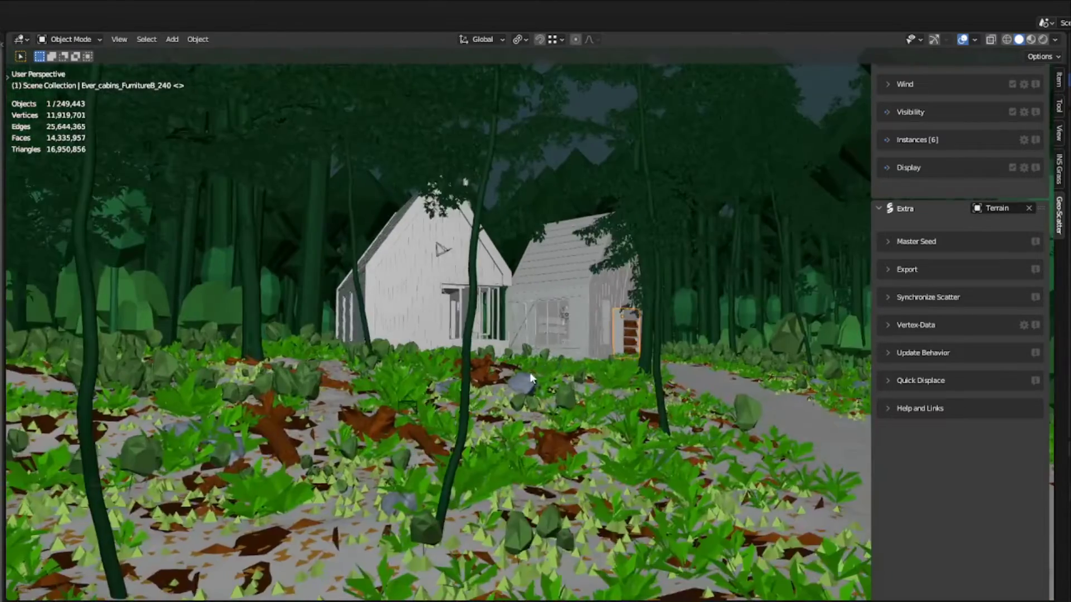
{"action": "scroll", "coordinate": [657, 283], "scroll_direction": "up", "scroll_amount": 2}
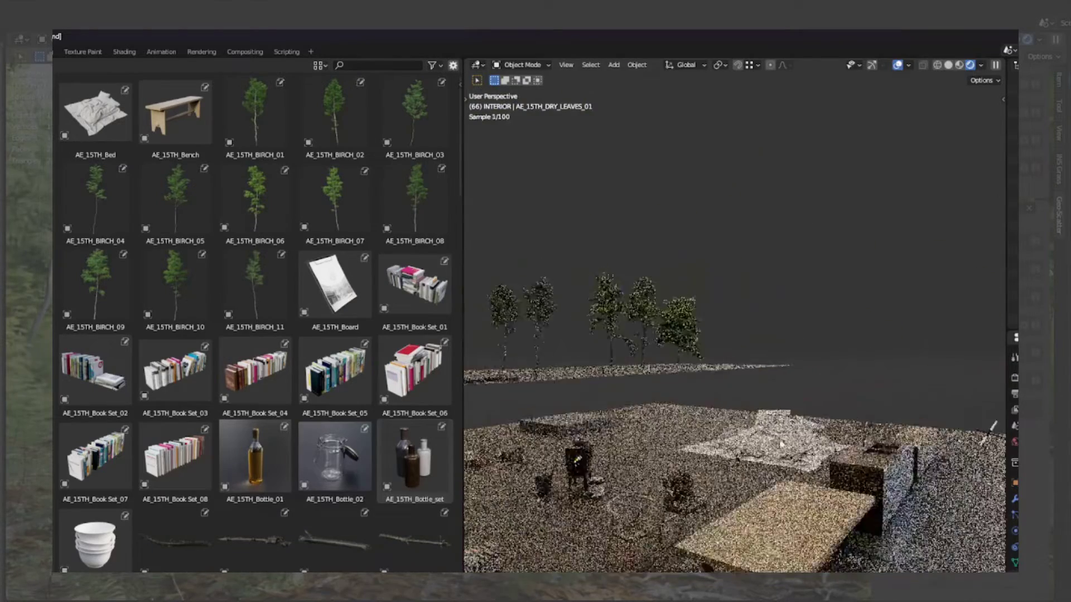
Browse the AE_15TH assets in the asset library, past the birches, books, branches, chairs and debris
{"action": "scroll", "coordinate": [296, 301], "scroll_direction": "down", "scroll_amount": 6}
{"action": "scroll", "coordinate": [297, 308], "scroll_direction": "down", "scroll_amount": 20}
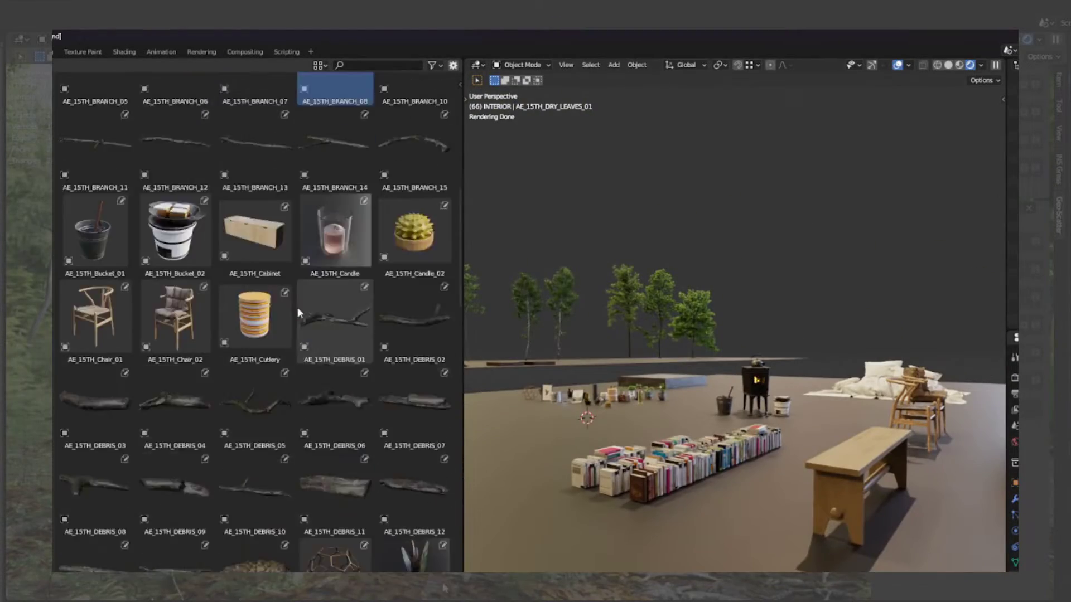
{"action": "scroll", "coordinate": [302, 315], "scroll_direction": "down", "scroll_amount": 15}
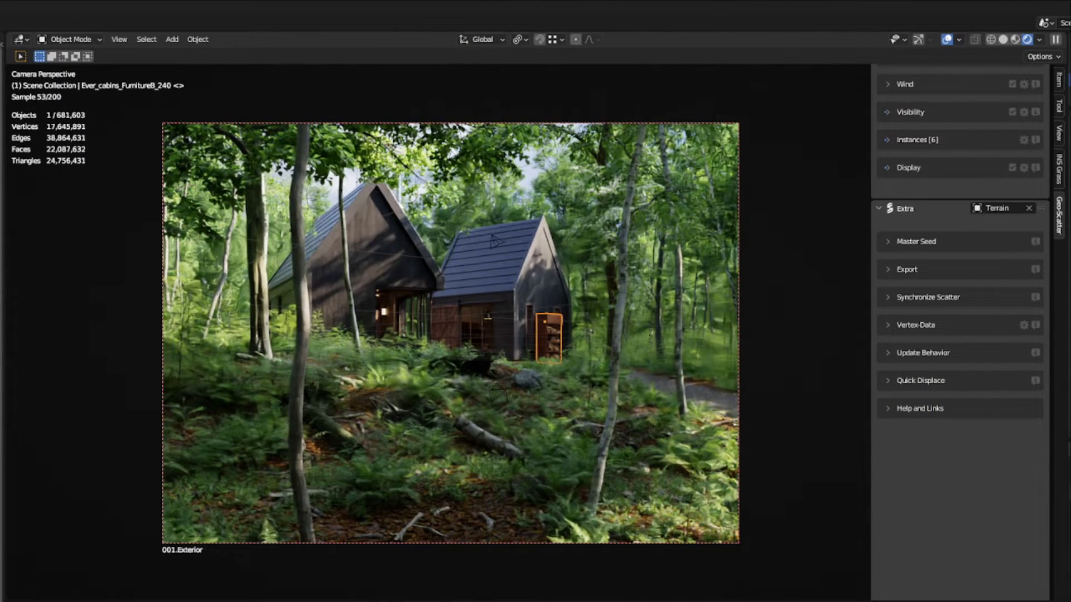
Step two frames forward from the 001.Exterior shot to preview other camera shots
{"action": "key", "text": "Right"}
{"action": "key", "text": "Right"}
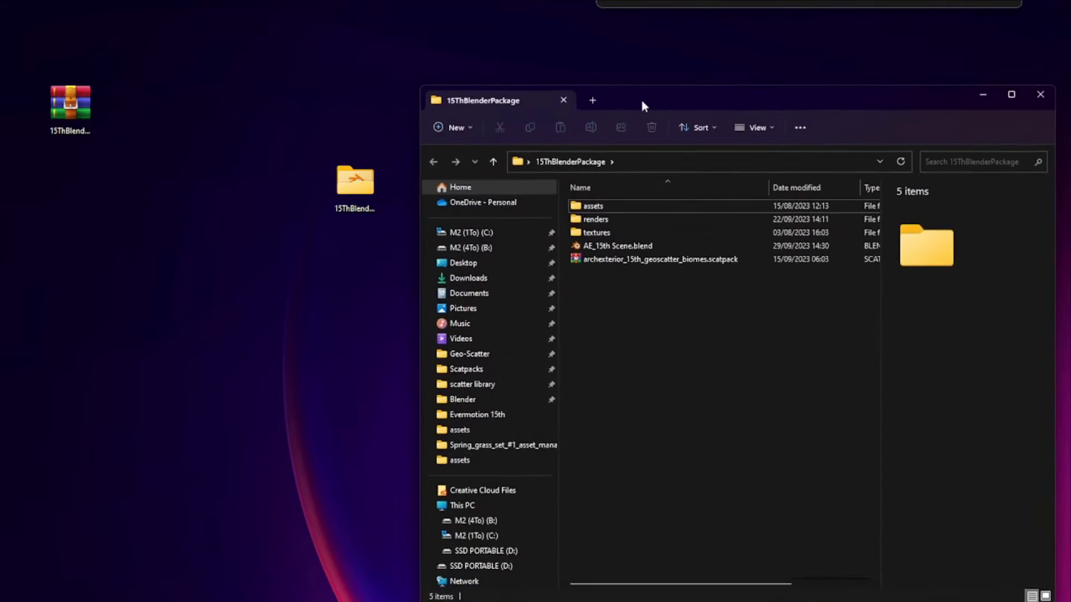
In File Explorer, look over the 15ThBlenderPackage folder's subfolders and the AE_15th Scene.blend file
{"action": "left_click_drag", "start_coordinate": [640, 99], "coordinate": [612, 87]}
{"action": "left_click", "coordinate": [615, 196]}
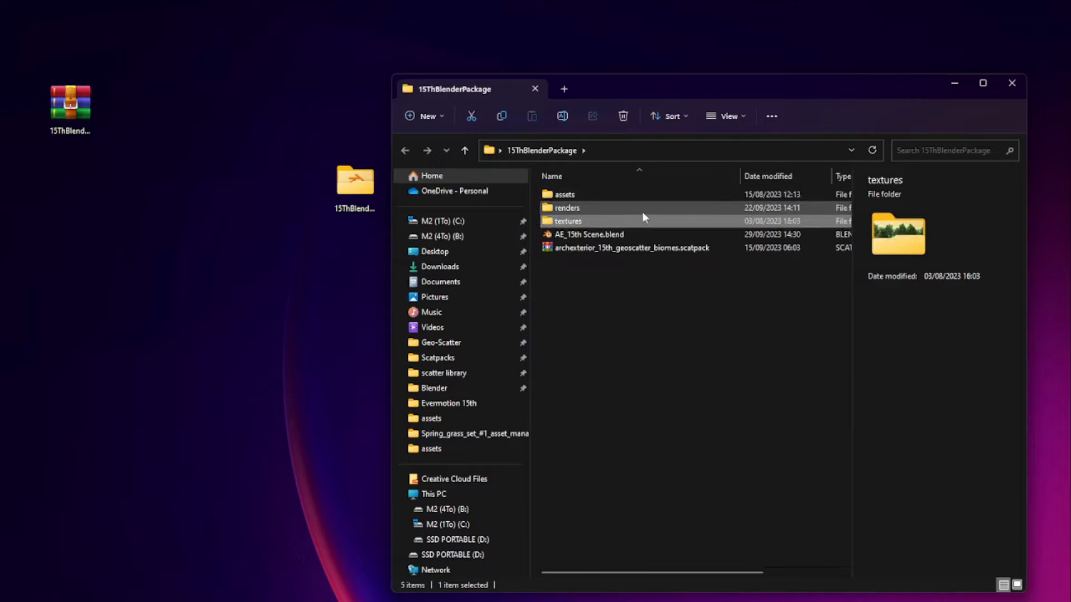
{"action": "left_click", "coordinate": [641, 210]}
{"action": "left_click", "coordinate": [663, 238]}
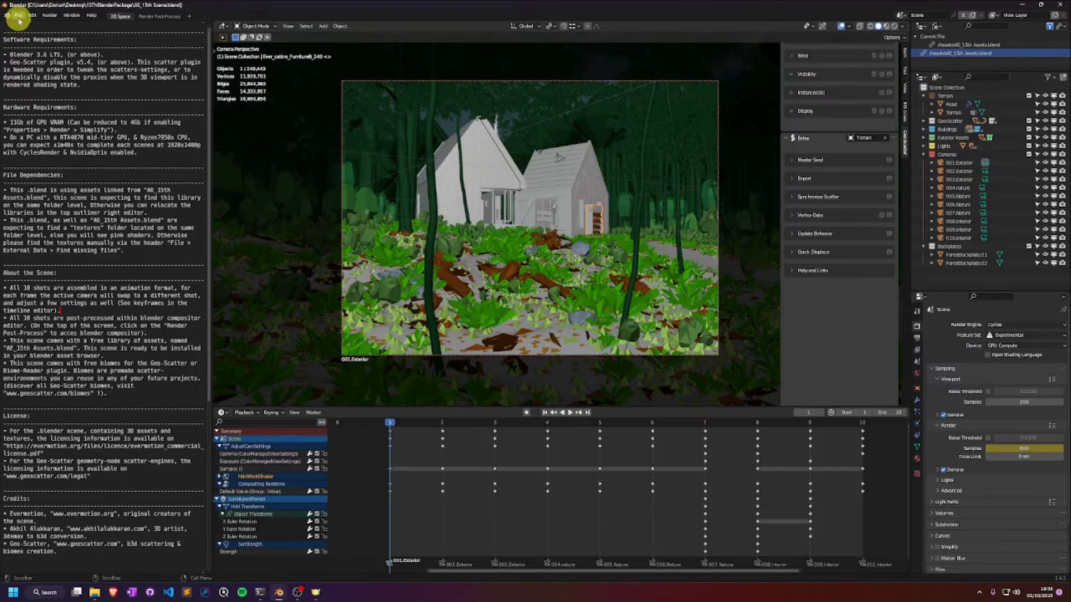
In Blender, render a still image of the 001.Exterior camera shot
{"action": "left_click", "coordinate": [19, 20]}
{"action": "mouse_move", "coordinate": [49, 15]}
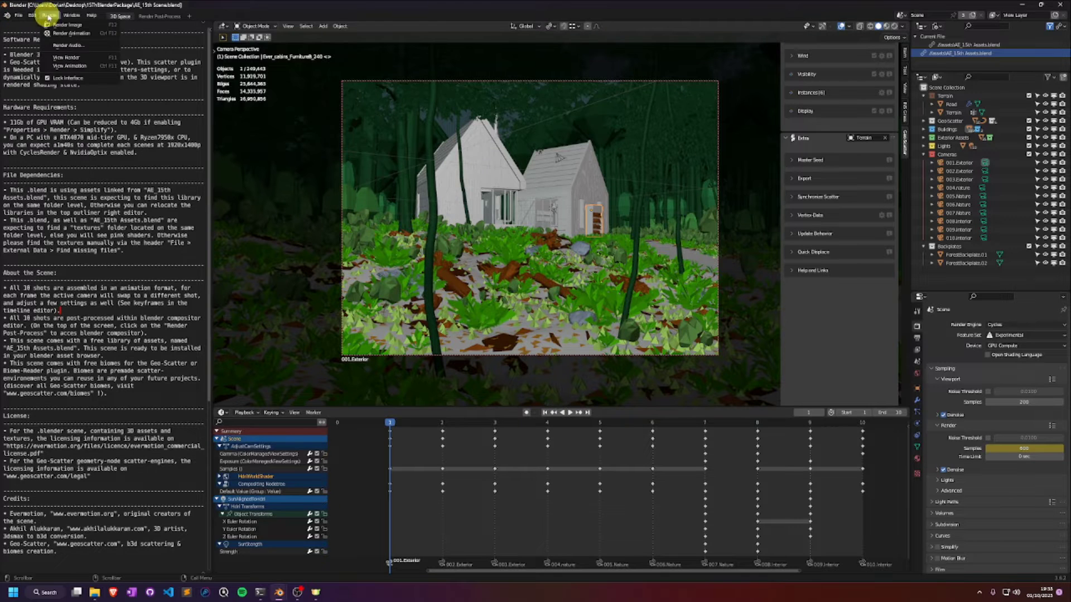
{"action": "left_click", "coordinate": [90, 24]}
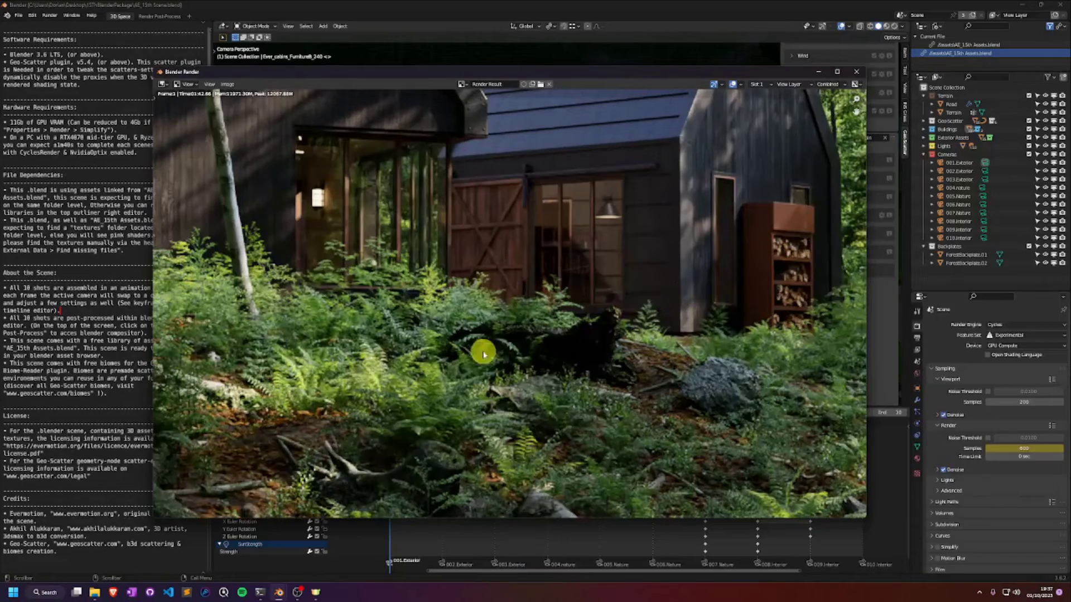
Enlarge the render result window and examine the tree trunks, ferns, rock and cabin facades in detail
{"action": "scroll", "coordinate": [491, 335], "scroll_direction": "down", "scroll_amount": 3}
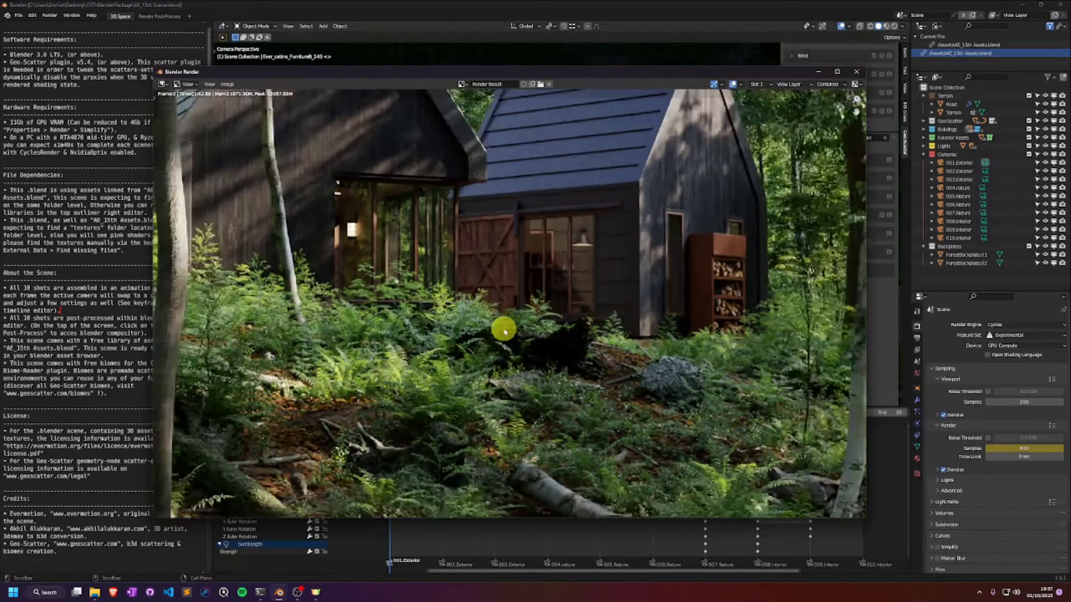
{"action": "left_click_drag", "start_coordinate": [484, 71], "coordinate": [477, 3]}
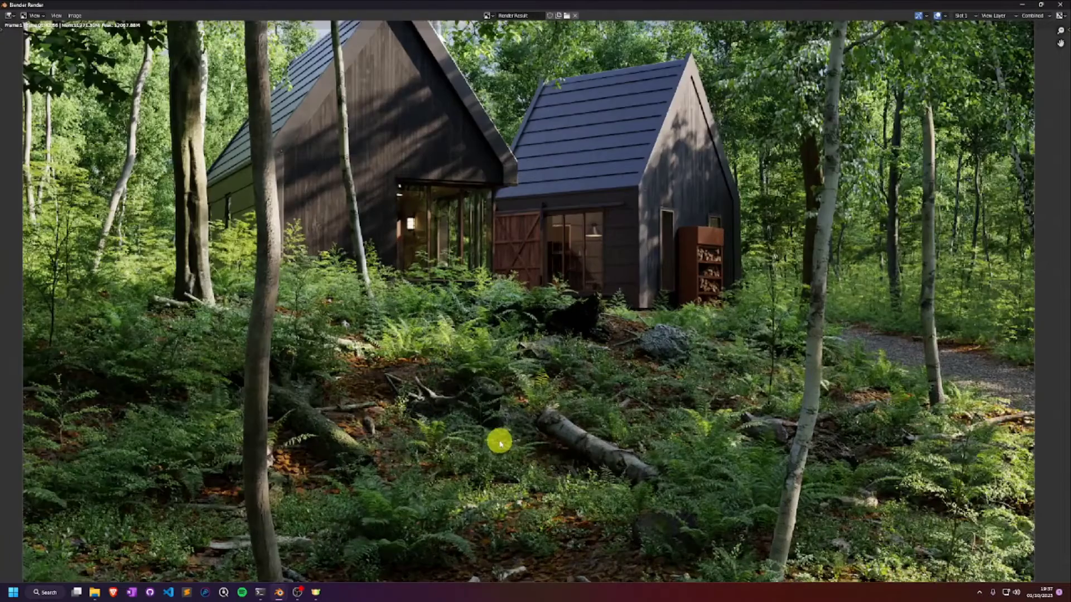
{"action": "scroll", "coordinate": [557, 363], "scroll_direction": "up", "scroll_amount": 1}
{"action": "scroll", "coordinate": [586, 373], "scroll_direction": "up", "scroll_amount": 1}
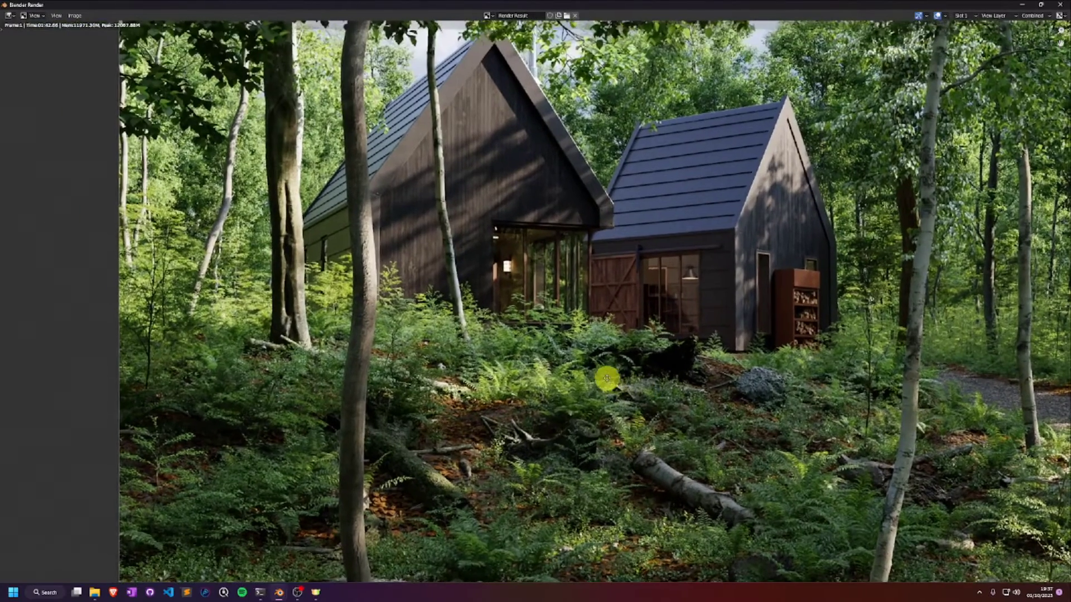
{"action": "scroll", "coordinate": [295, 295], "scroll_direction": "up", "scroll_amount": 4}
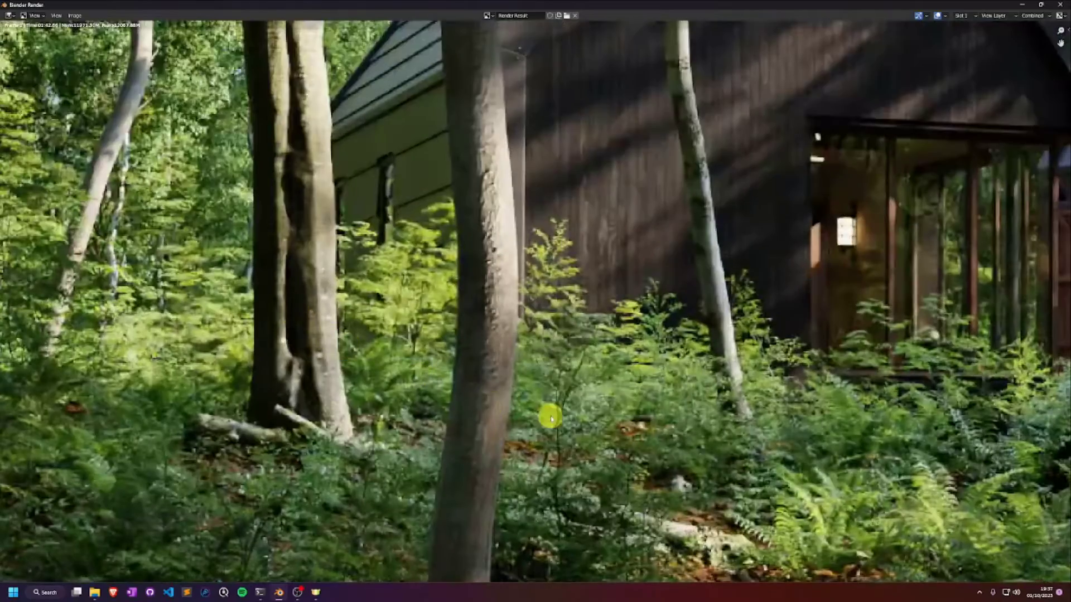
{"action": "middle_click_drag", "start_coordinate": [547, 416], "coordinate": [243, 294]}
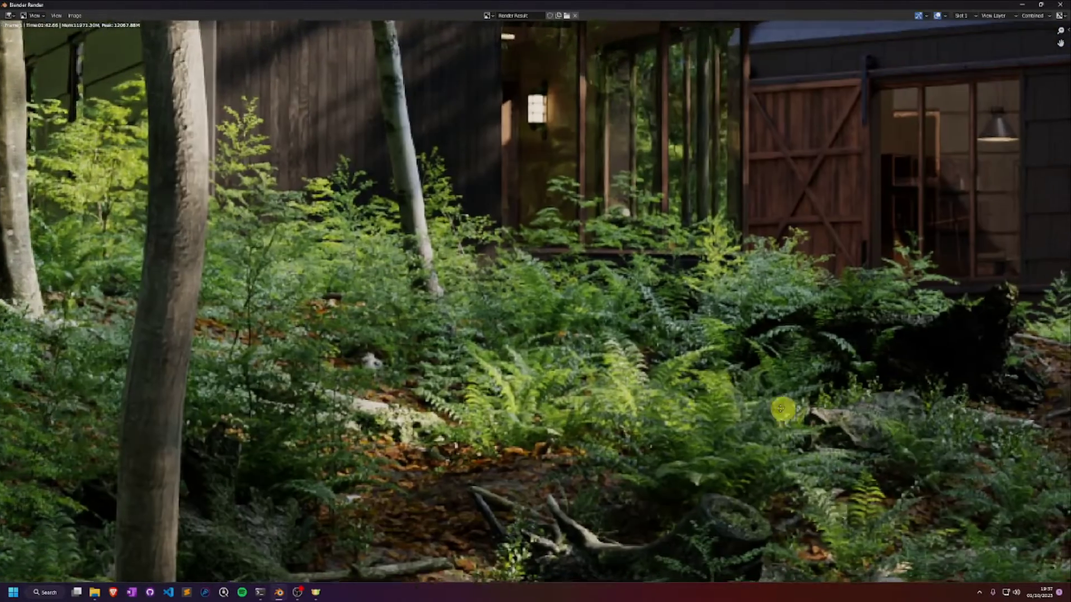
{"action": "middle_click_drag", "start_coordinate": [784, 411], "coordinate": [262, 331]}
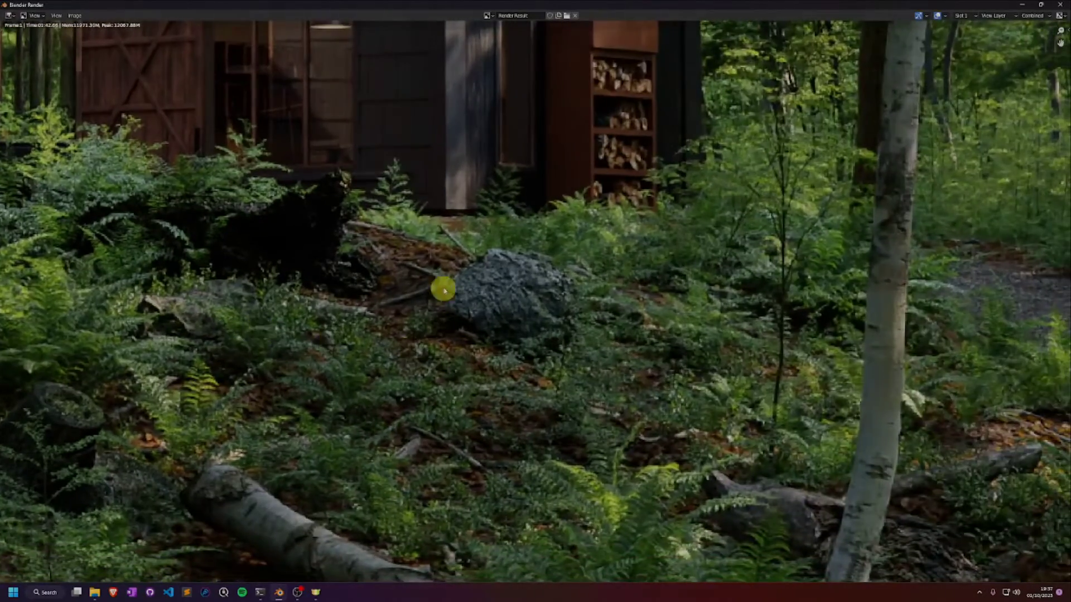
{"action": "middle_click_drag", "start_coordinate": [446, 215], "coordinate": [674, 479]}
{"action": "scroll", "coordinate": [656, 377], "scroll_direction": "down", "scroll_amount": 6}
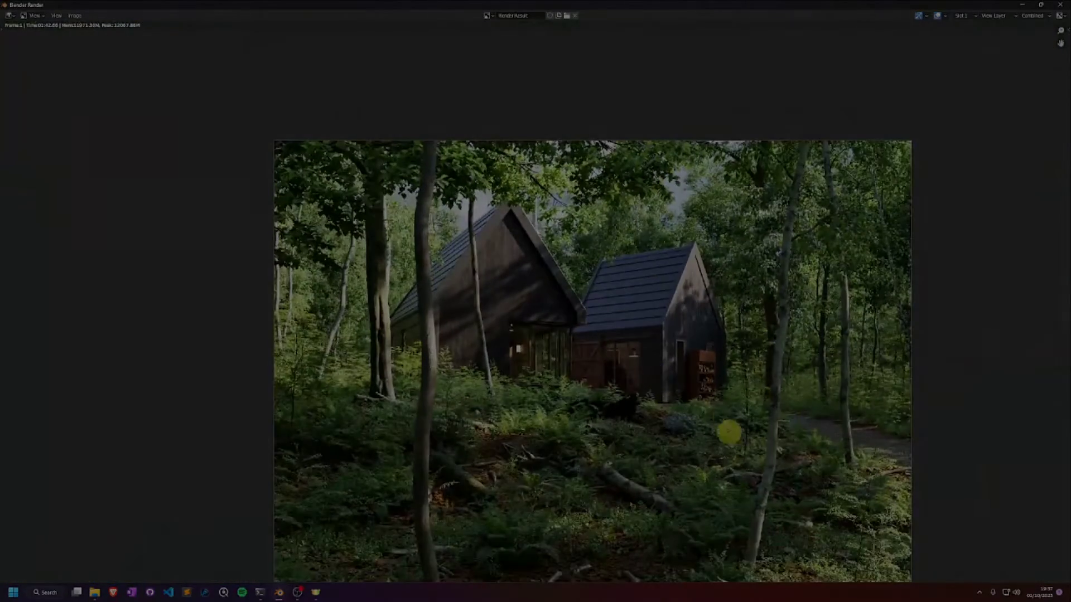
{"action": "middle_click_drag", "start_coordinate": [729, 433], "coordinate": [700, 366]}
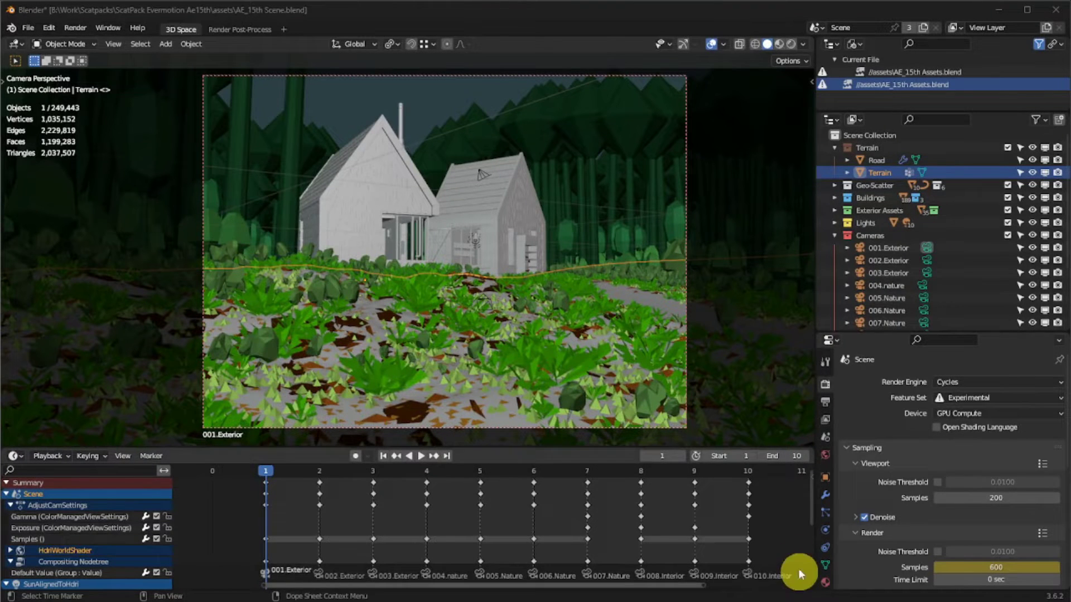
Relocate the linked AE_15th Assets.blend library to the assetss folder
{"action": "right_click", "coordinate": [876, 82]}
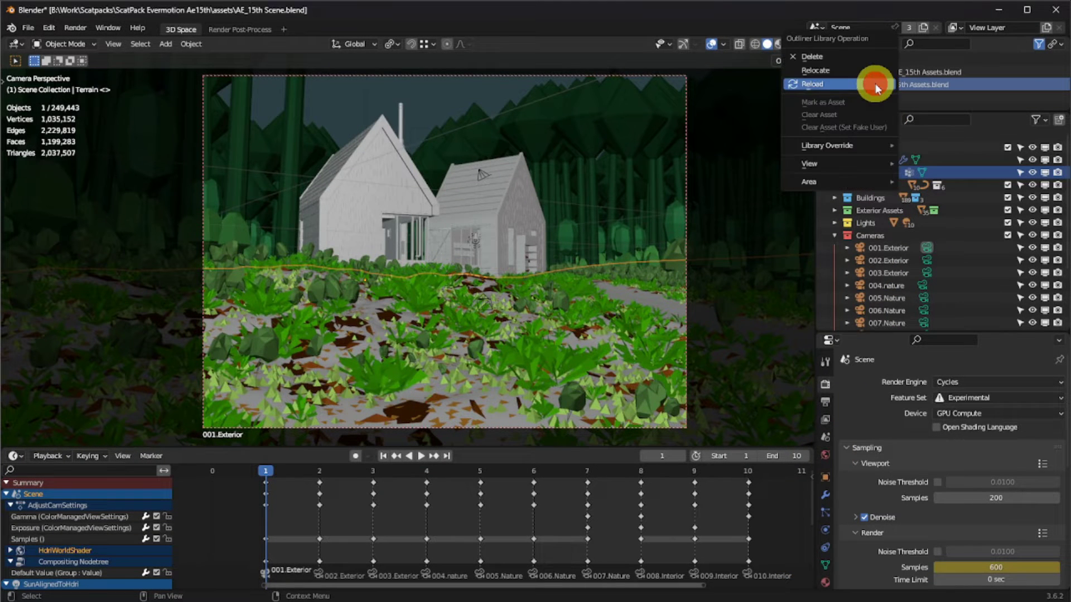
{"action": "left_click", "coordinate": [875, 75]}
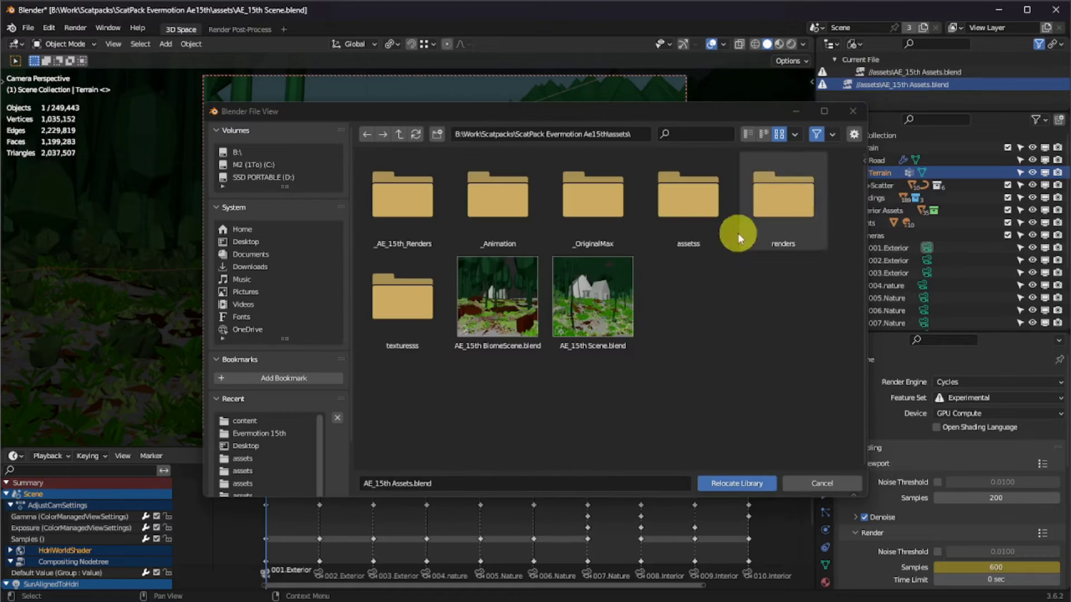
{"action": "double_click", "coordinate": [738, 234]}
{"action": "left_click", "coordinate": [736, 485]}
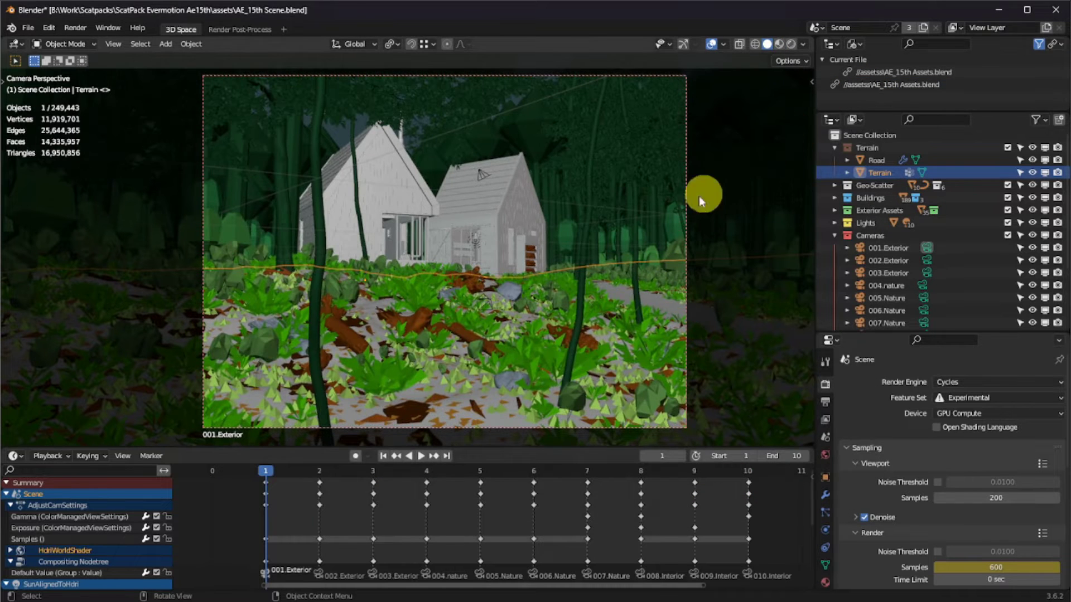
Find the scene's missing external files using the texturesss folder
{"action": "left_click", "coordinate": [28, 28]}
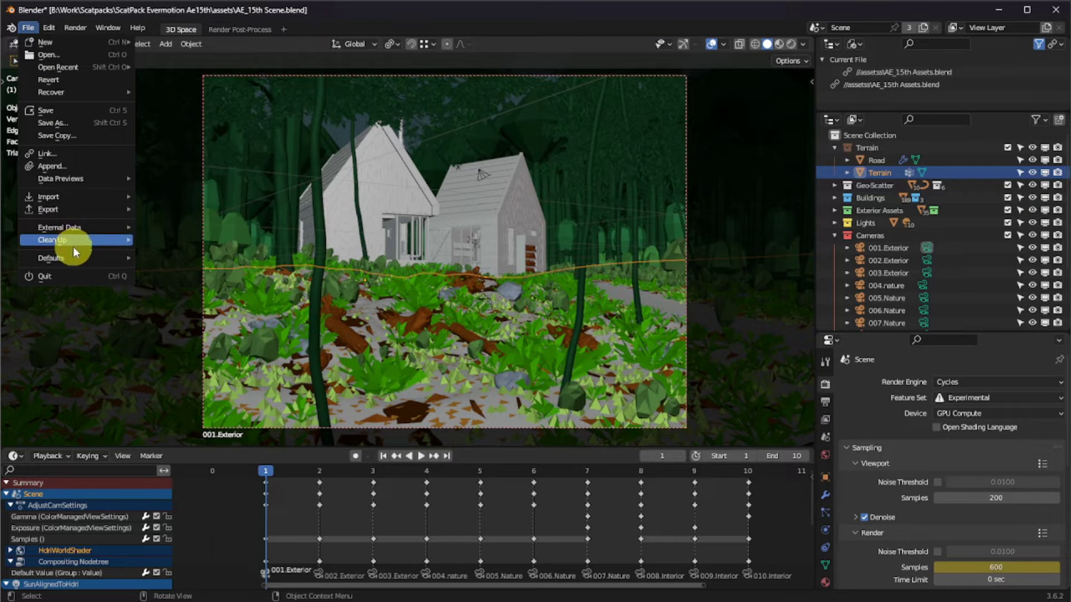
{"action": "mouse_move", "coordinate": [72, 227]}
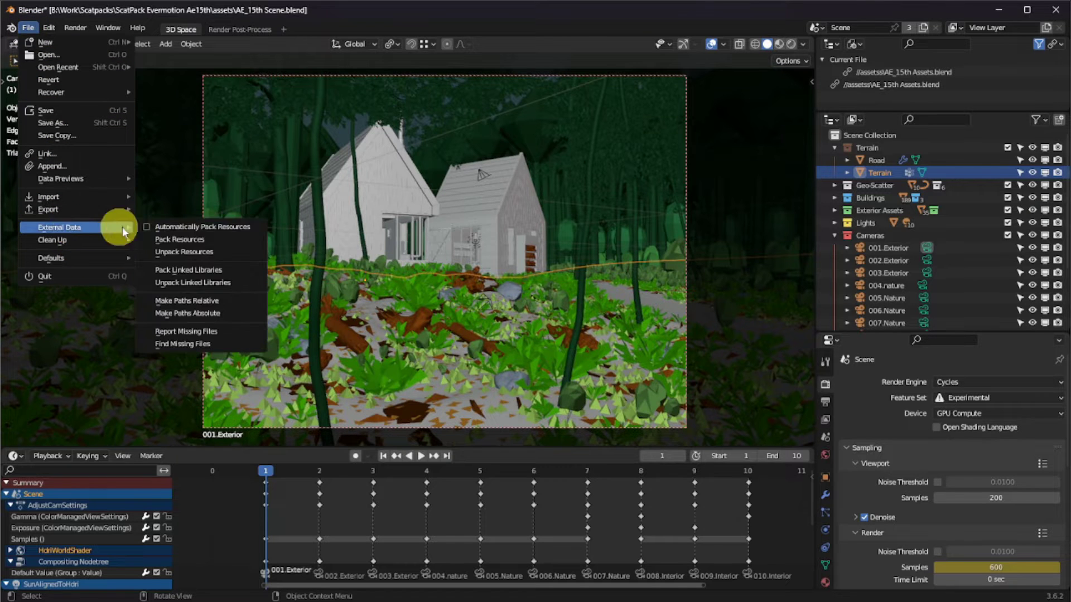
{"action": "left_click", "coordinate": [217, 342]}
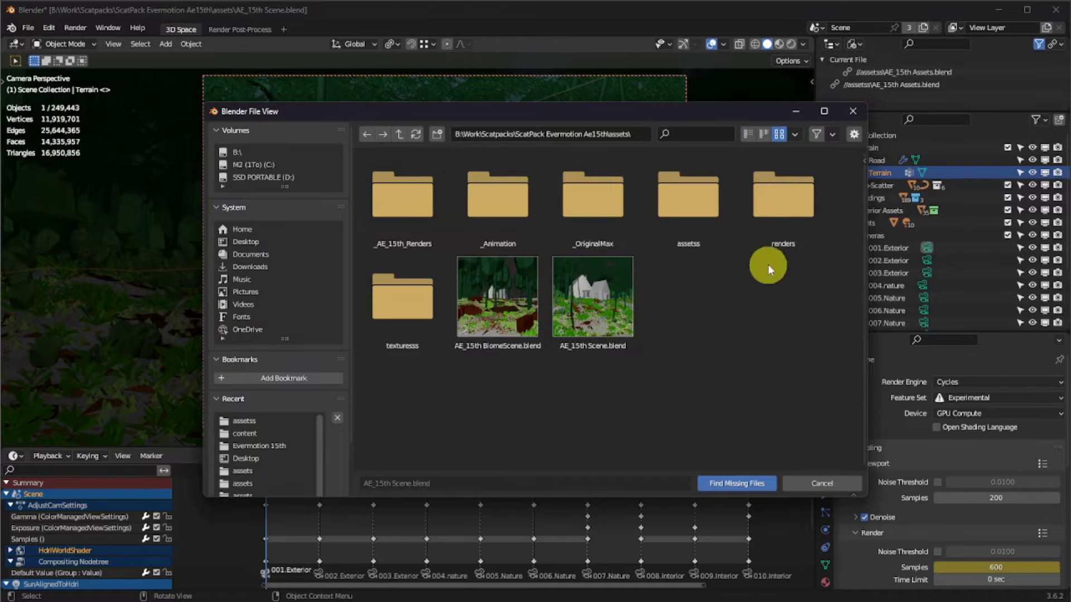
{"action": "left_click", "coordinate": [404, 293]}
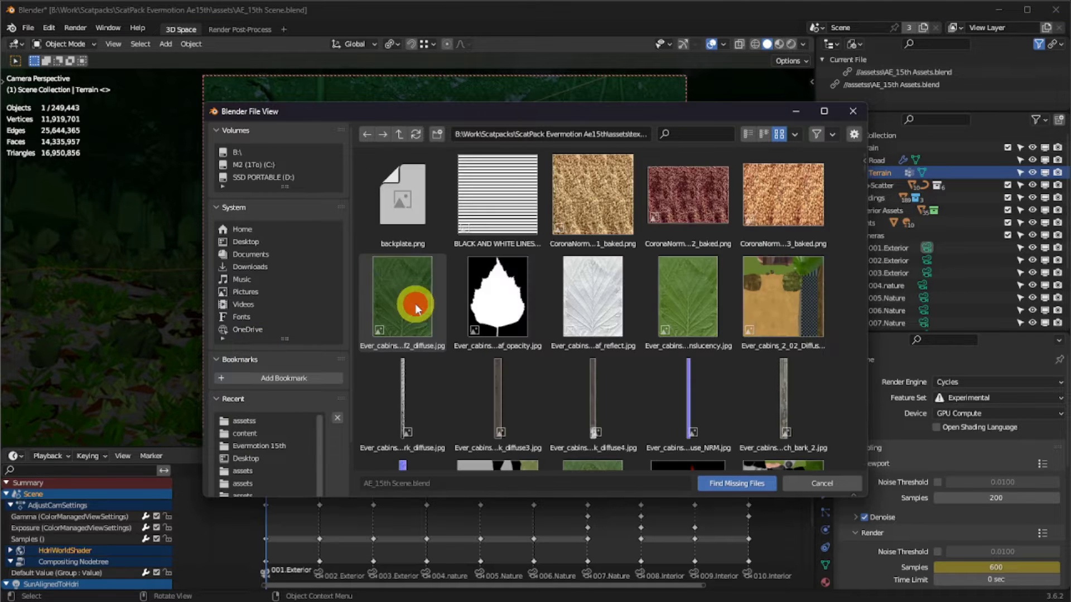
{"action": "left_click", "coordinate": [731, 483]}
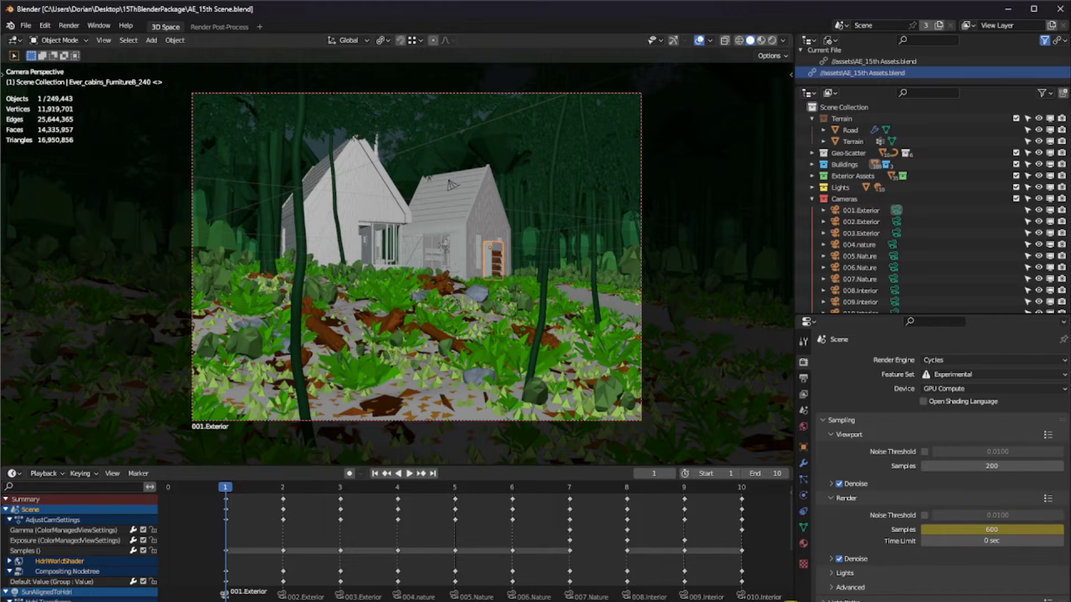
Check the Cycles render device settings in the system preferences
{"action": "left_click", "coordinate": [45, 25]}
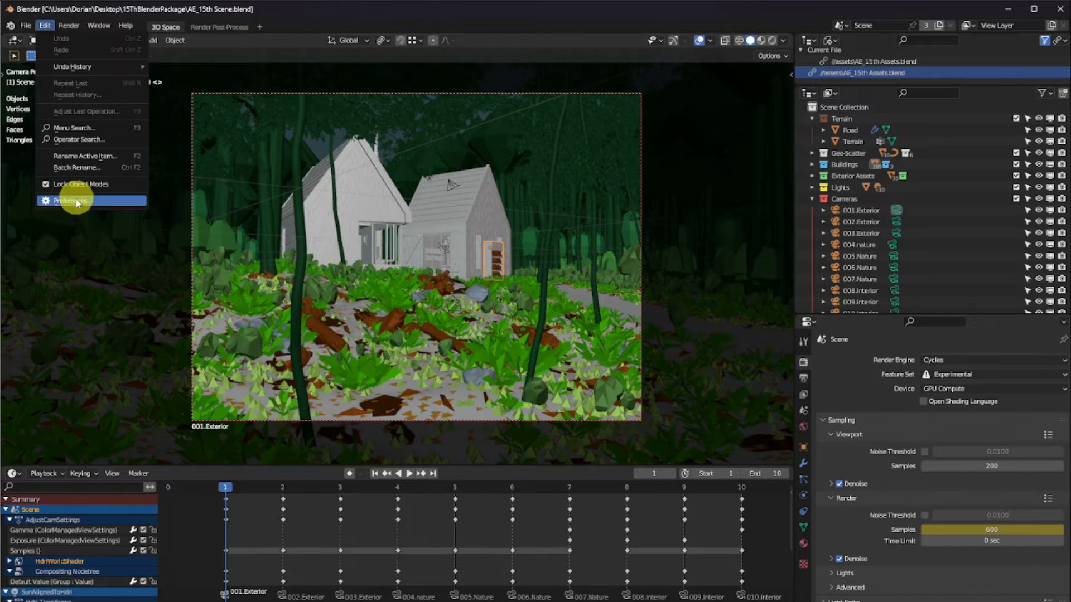
{"action": "left_click", "coordinate": [77, 202]}
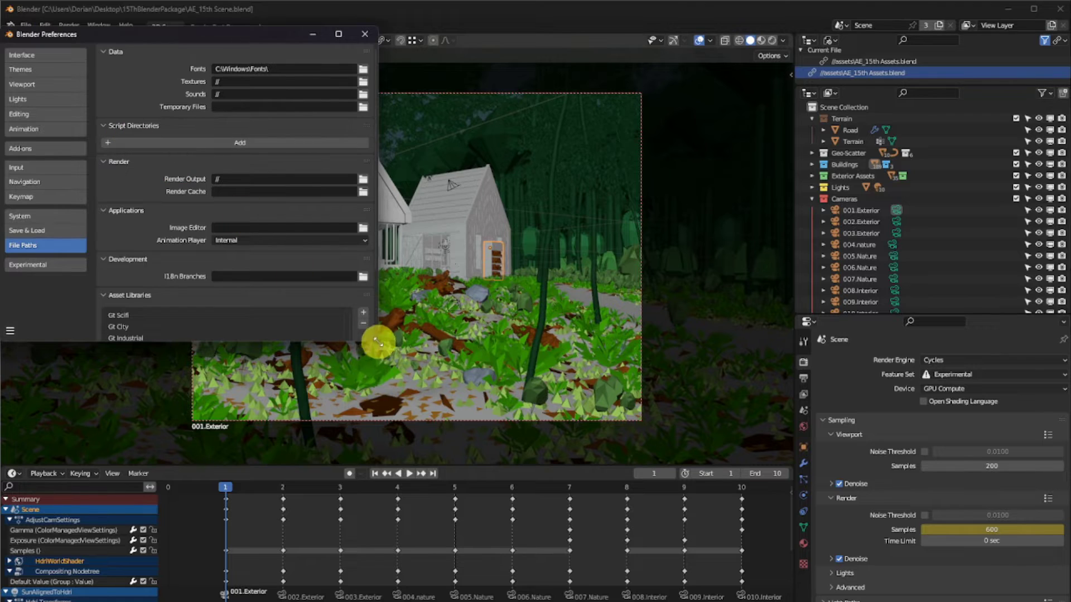
{"action": "left_click_drag", "start_coordinate": [377, 342], "coordinate": [645, 511]}
{"action": "left_click", "coordinate": [55, 218]}
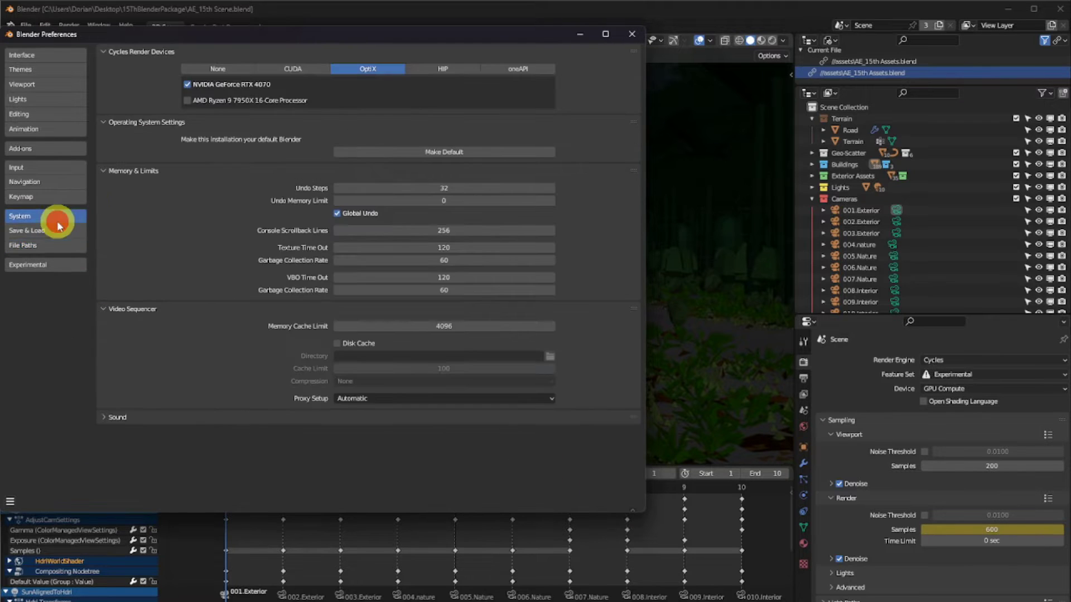
{"action": "left_click_drag", "start_coordinate": [229, 38], "coordinate": [319, 49]}
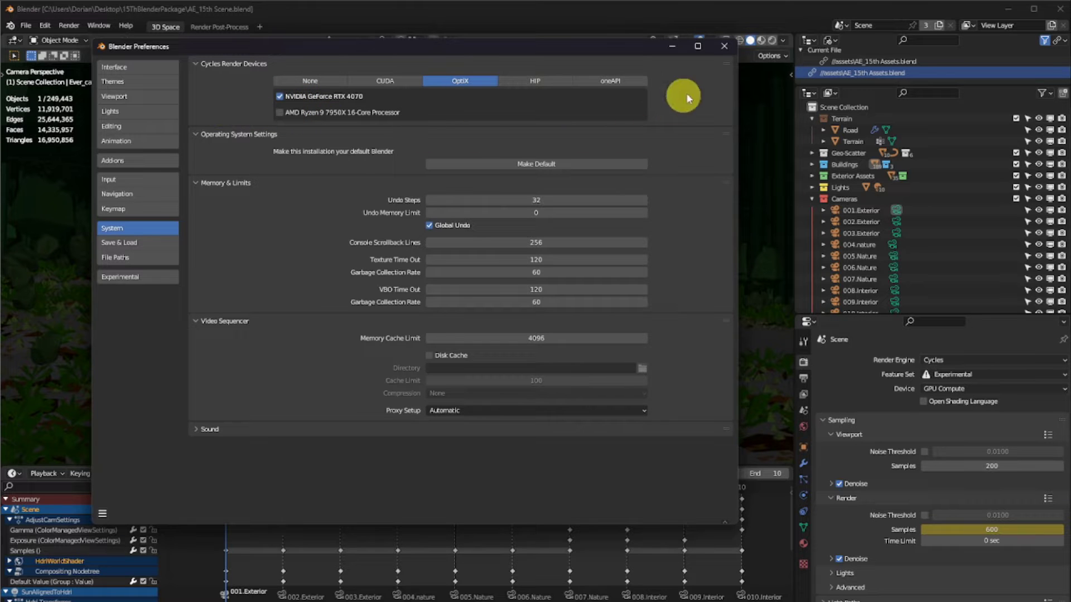
{"action": "left_click", "coordinate": [723, 47]}
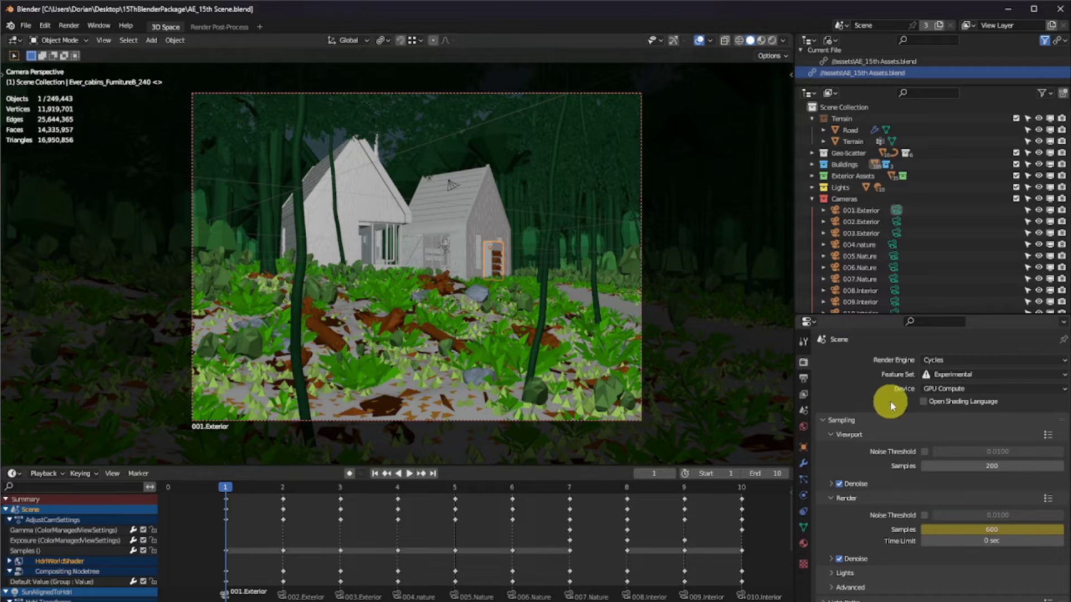
Choose Cycles as the render engine and GPU Compute as the render device
{"action": "left_click", "coordinate": [949, 358]}
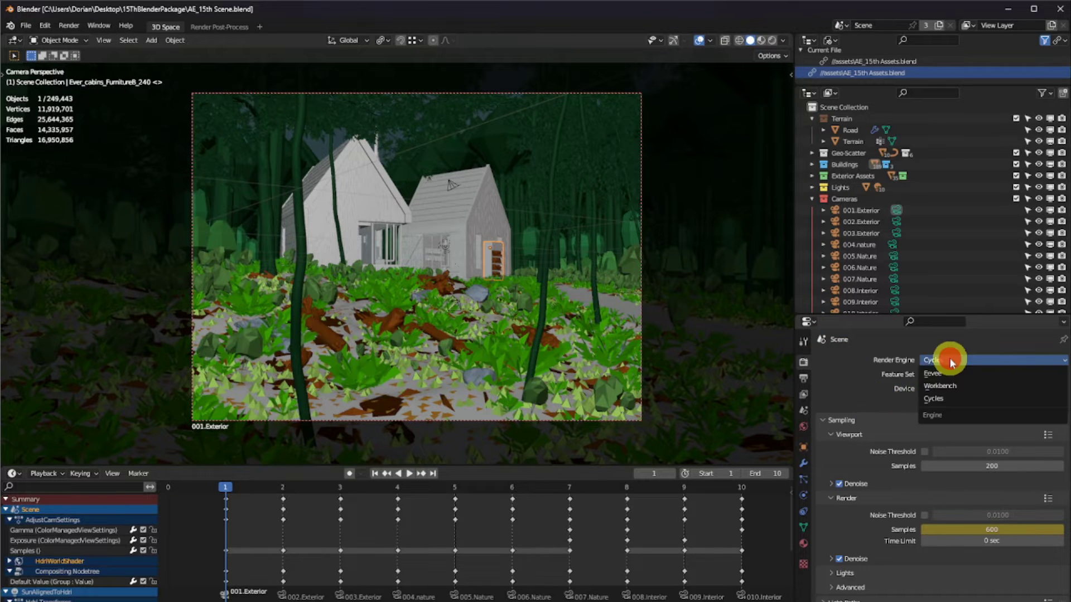
{"action": "left_click", "coordinate": [951, 400]}
{"action": "left_click", "coordinate": [965, 390]}
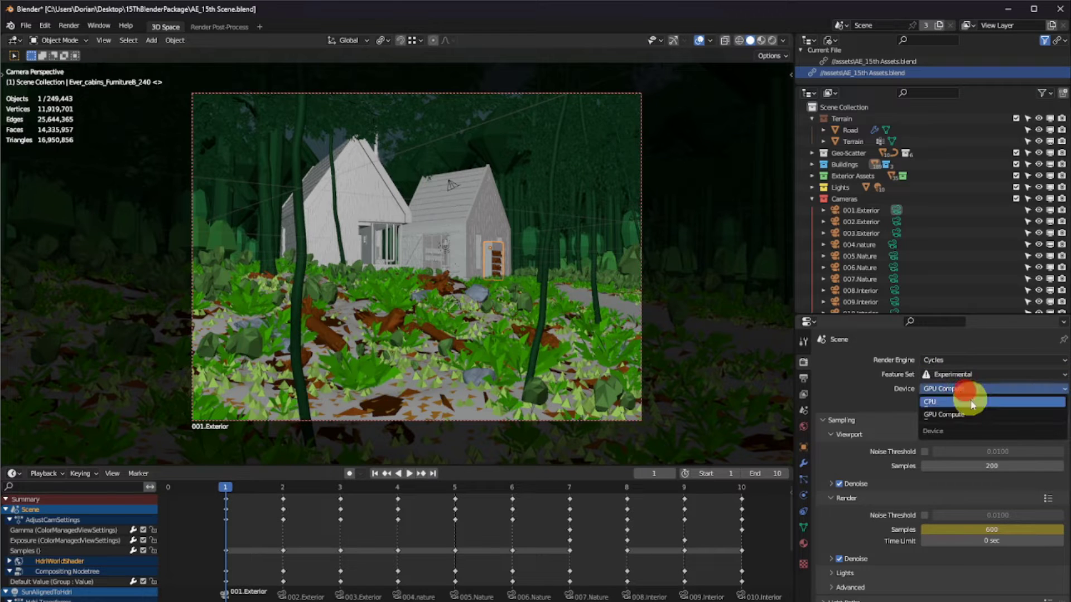
{"action": "left_click", "coordinate": [970, 414]}
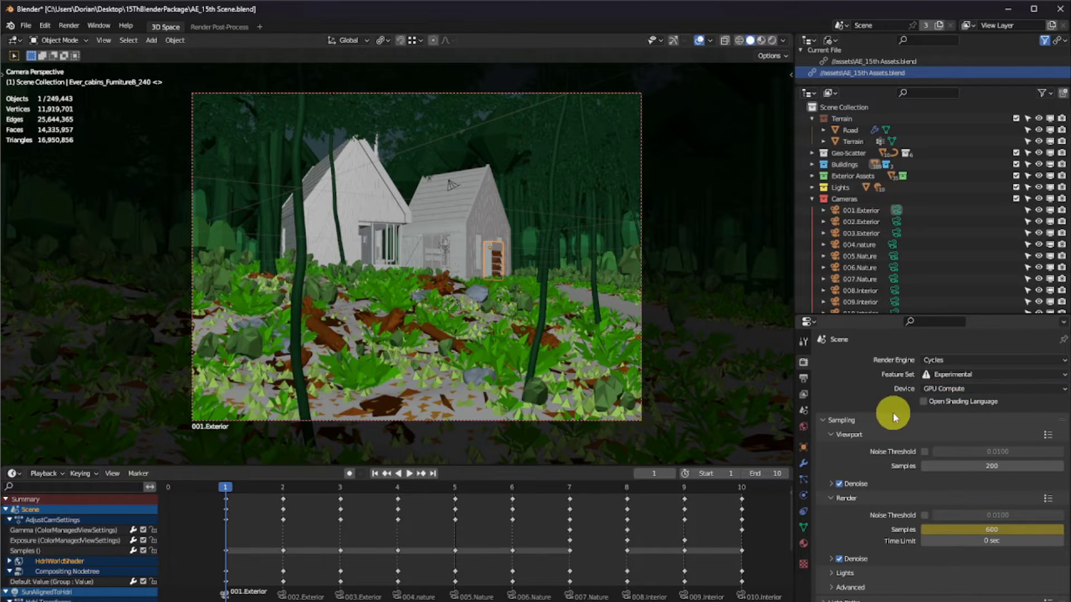
Switch the Cycles render device to CPU
{"action": "left_click", "coordinate": [959, 389]}
{"action": "left_click", "coordinate": [961, 402]}
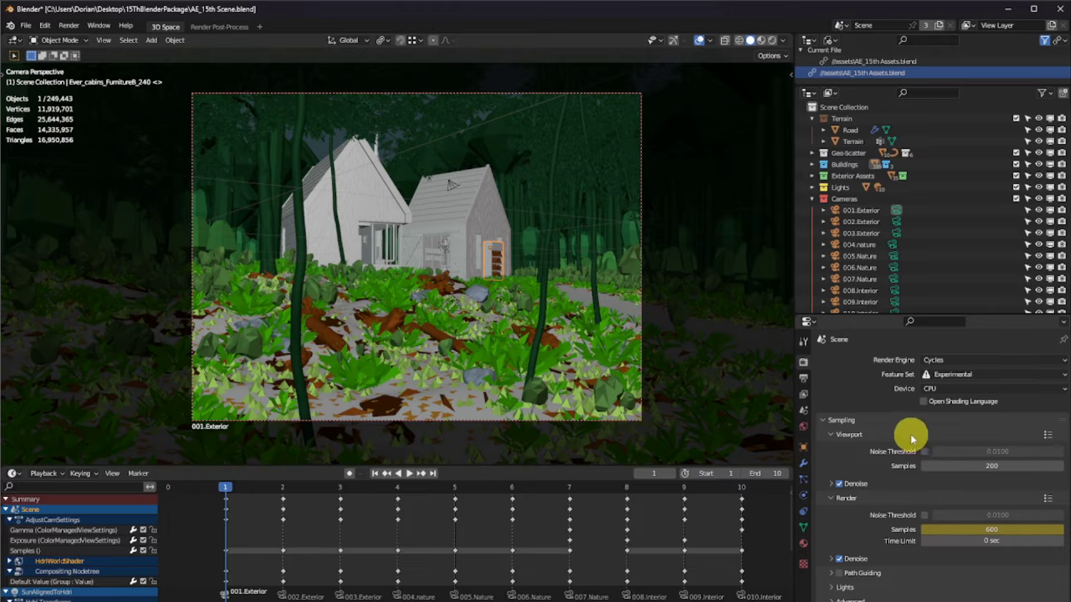
Set the Cycles render device to GPU Compute, then enable Simplify and expand its viewport and render settings
{"action": "left_click", "coordinate": [944, 391]}
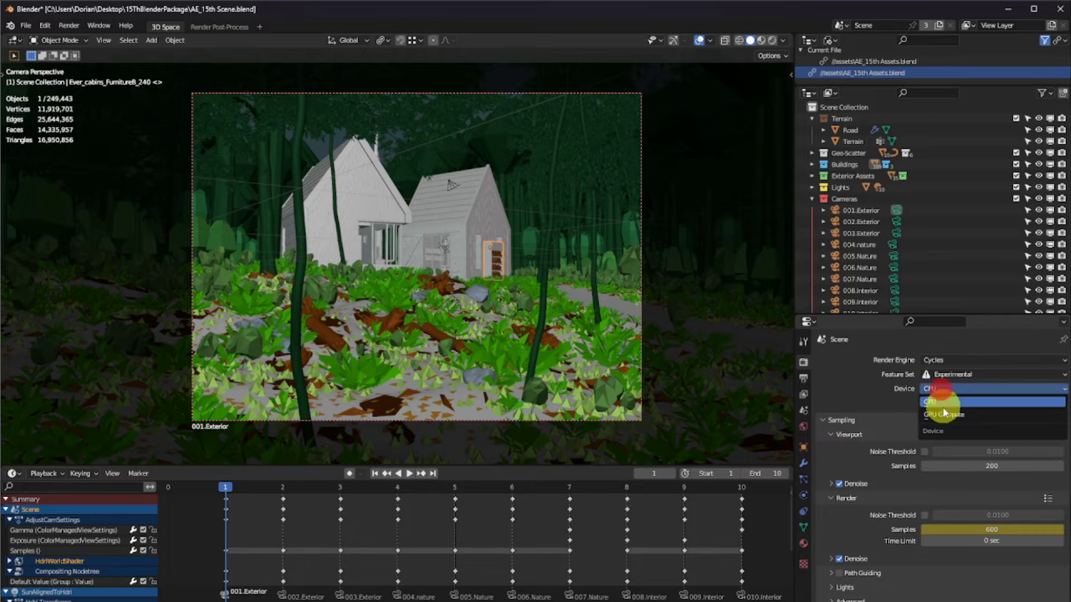
{"action": "left_click", "coordinate": [941, 416]}
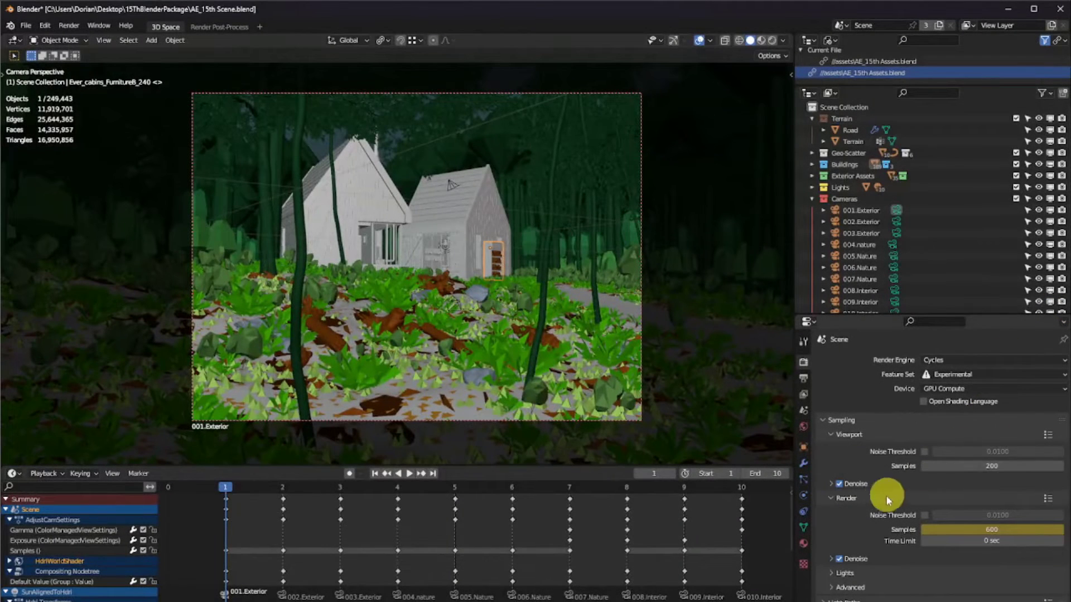
{"action": "middle_click_drag", "start_coordinate": [867, 535], "coordinate": [889, 351]}
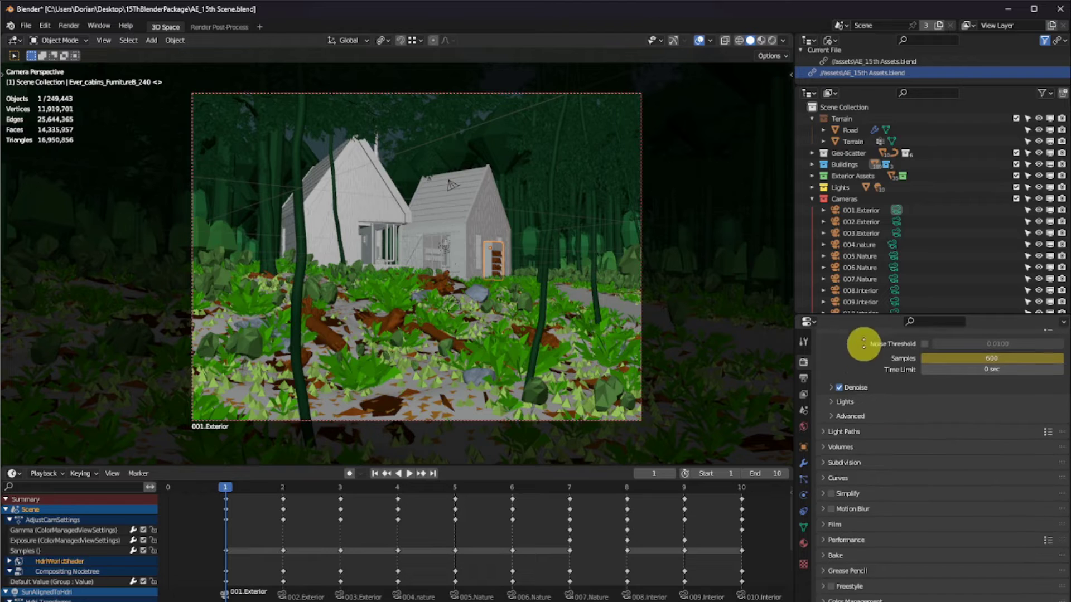
{"action": "left_click", "coordinate": [835, 496]}
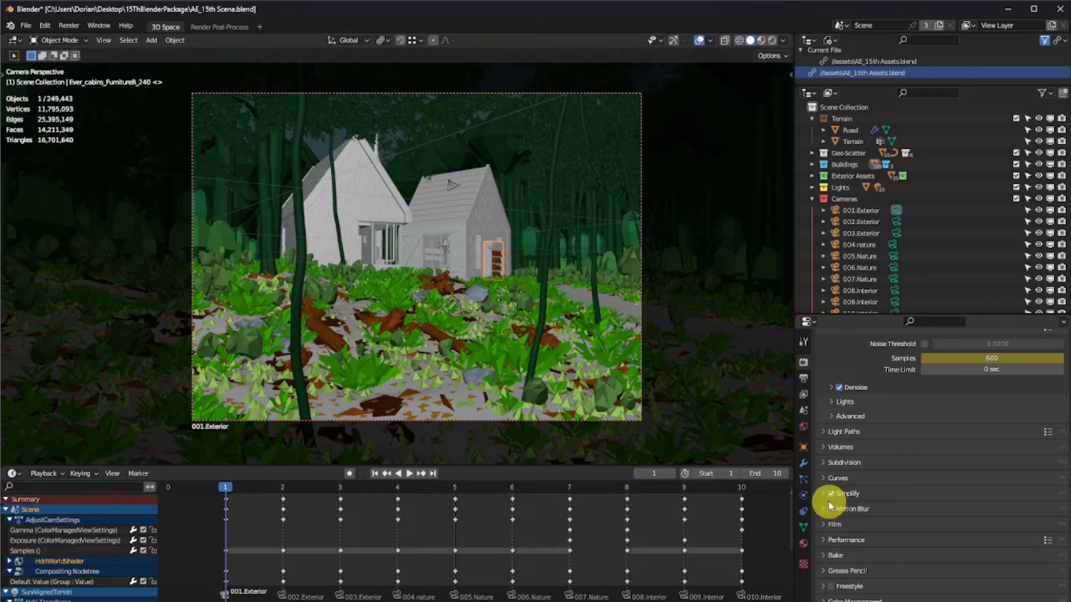
{"action": "left_click", "coordinate": [826, 496]}
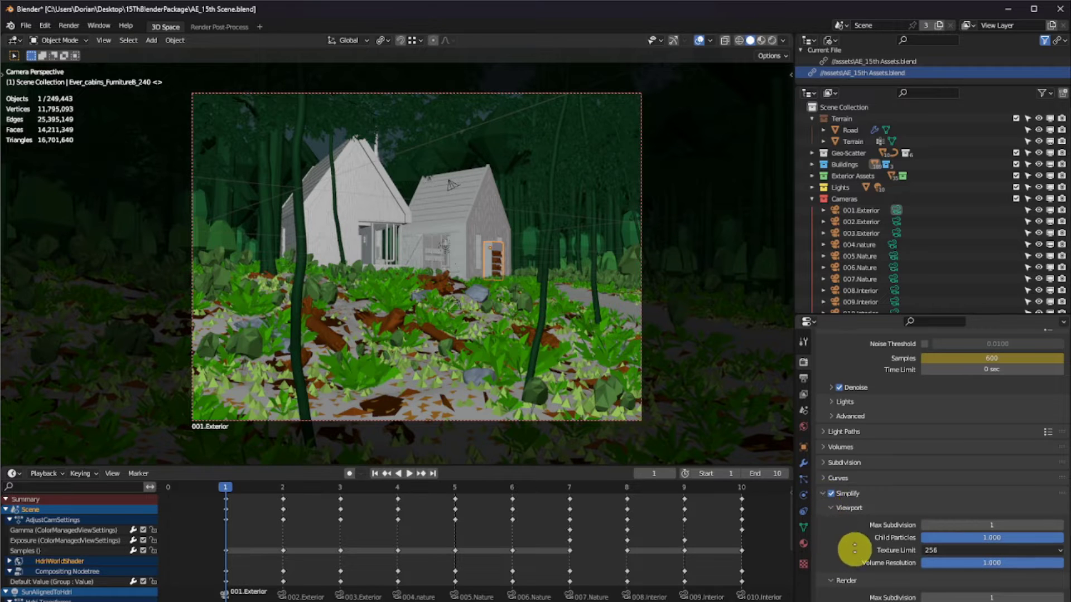
{"action": "scroll", "coordinate": [854, 550], "scroll_direction": "down", "scroll_amount": 3}
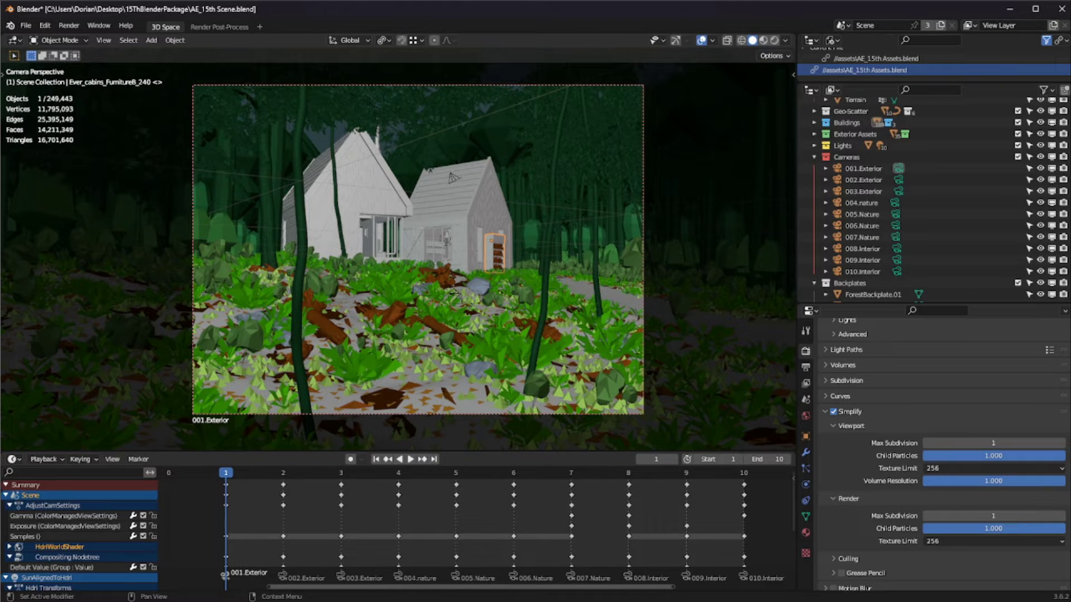
Step through frames 2 to 10 to preview each exterior, nature and interior camera view
{"action": "left_click", "coordinate": [283, 473]}
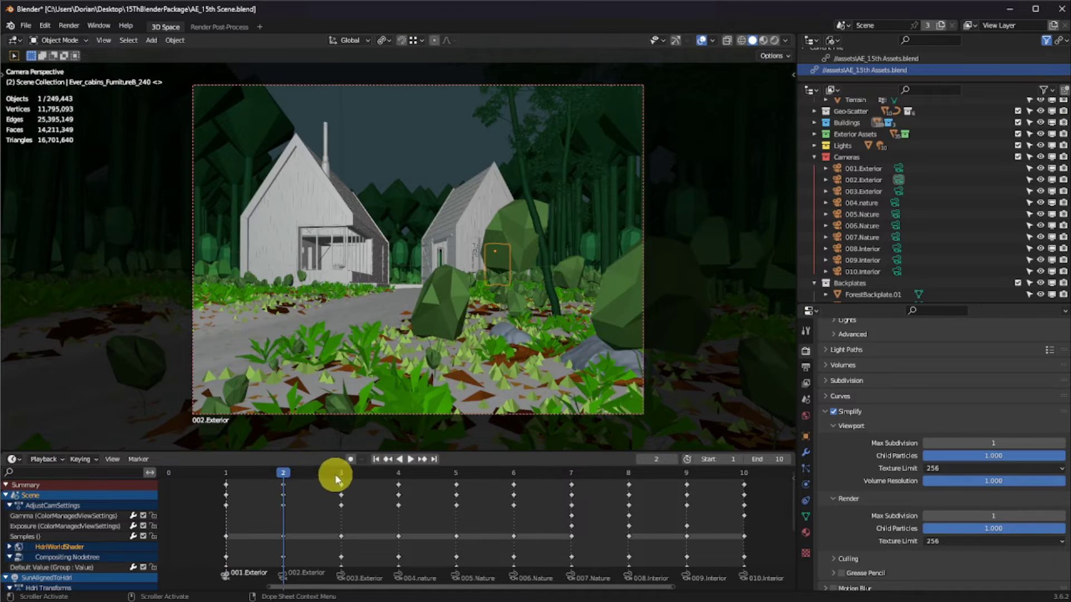
{"action": "left_click", "coordinate": [341, 473]}
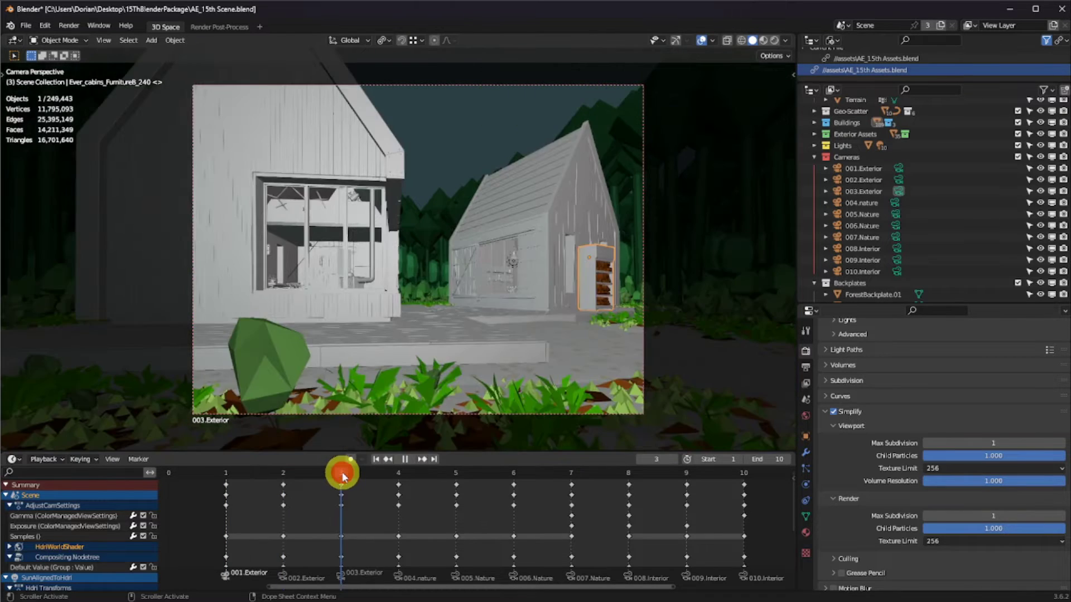
{"action": "left_click", "coordinate": [399, 474]}
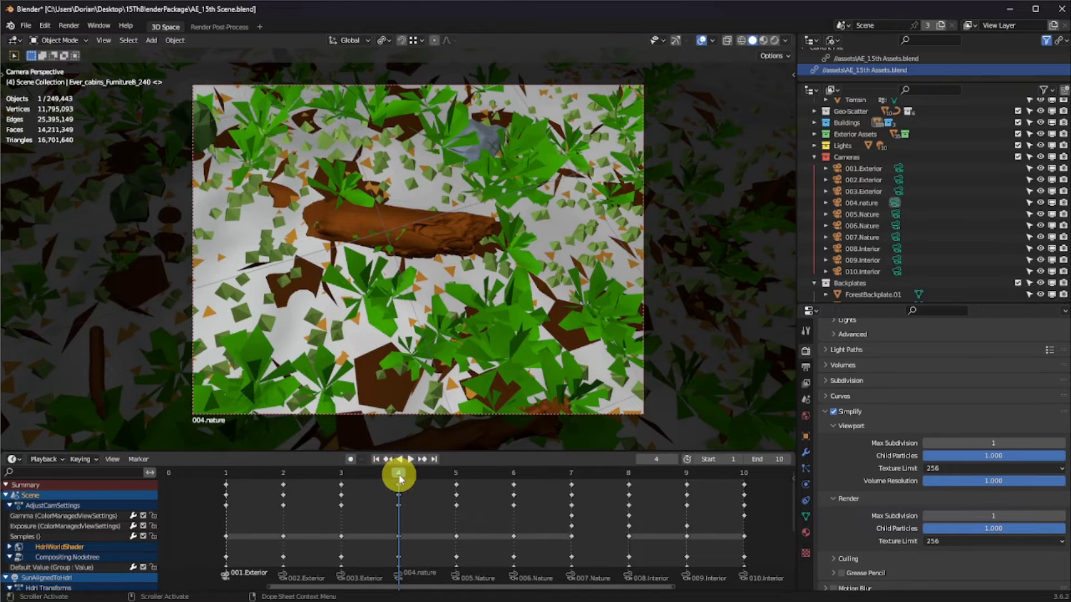
{"action": "left_click", "coordinate": [454, 474]}
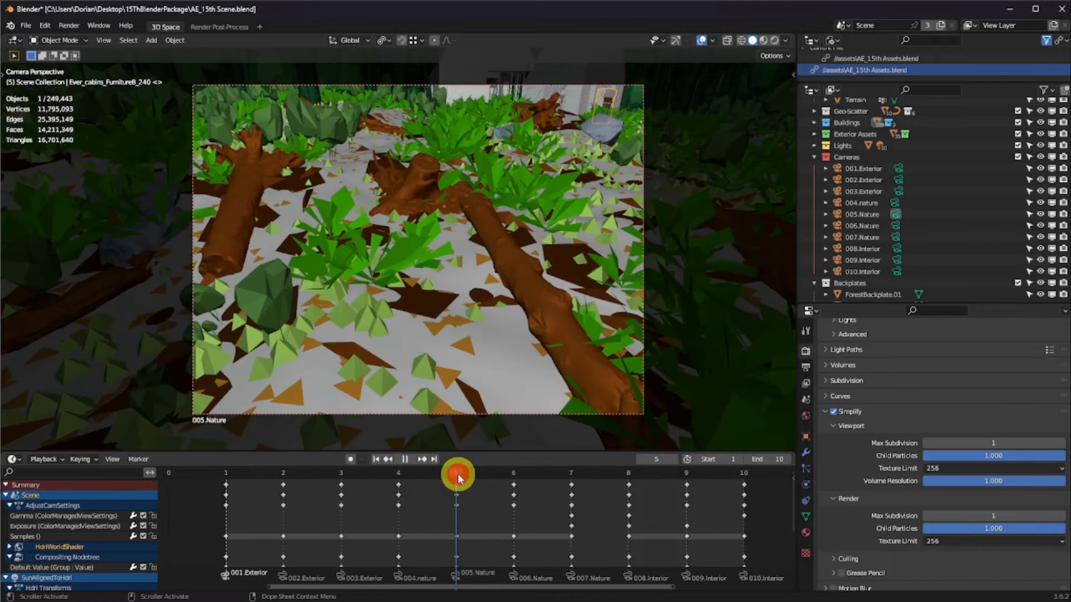
{"action": "left_click", "coordinate": [509, 473]}
{"action": "left_click", "coordinate": [572, 473]}
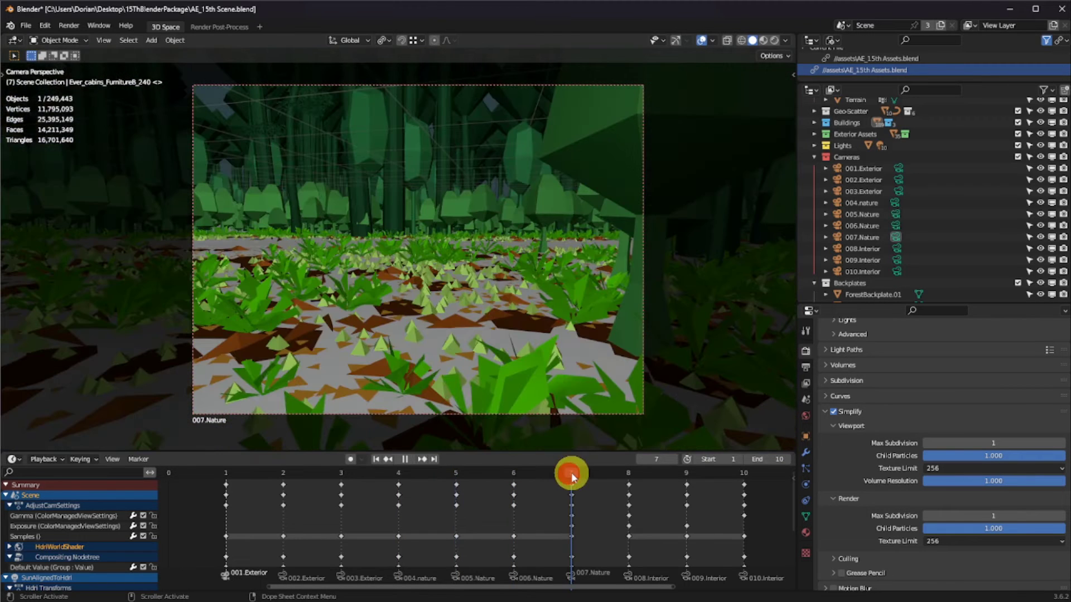
{"action": "left_click", "coordinate": [628, 474]}
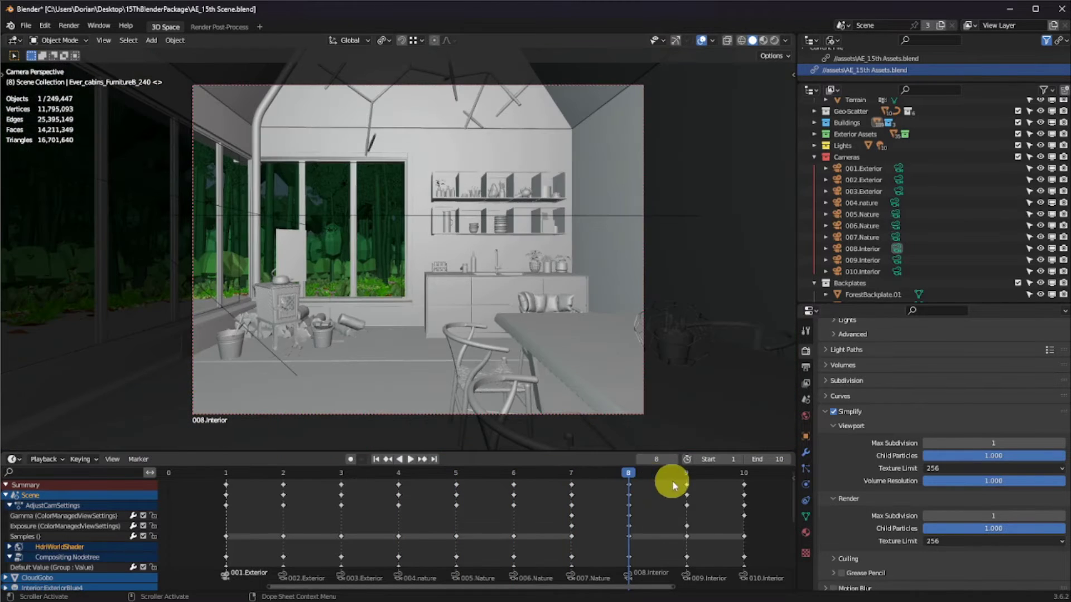
{"action": "left_click", "coordinate": [689, 474]}
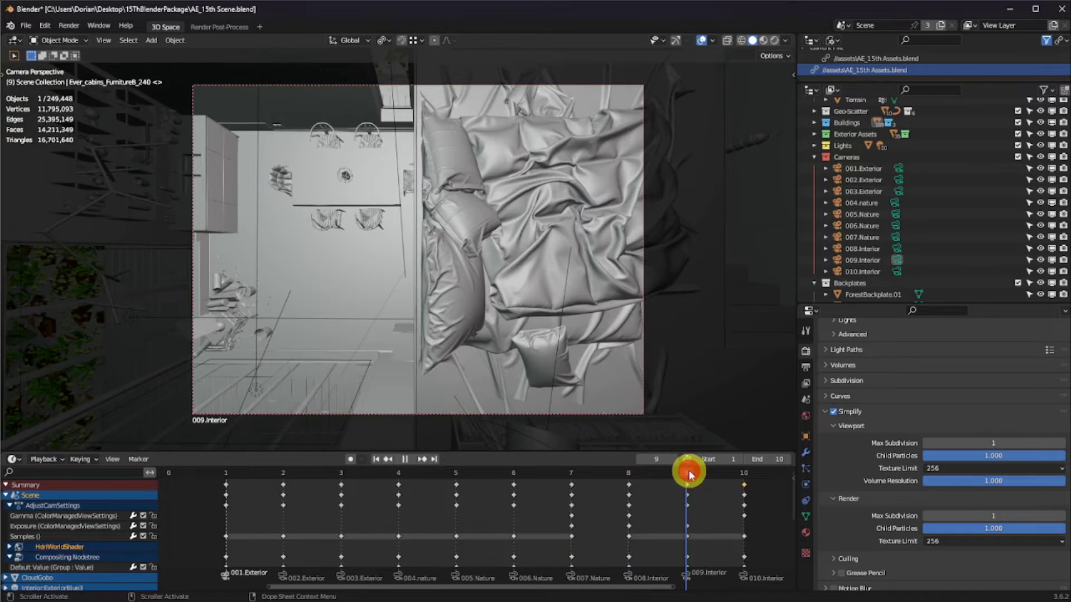
{"action": "left_click", "coordinate": [744, 473]}
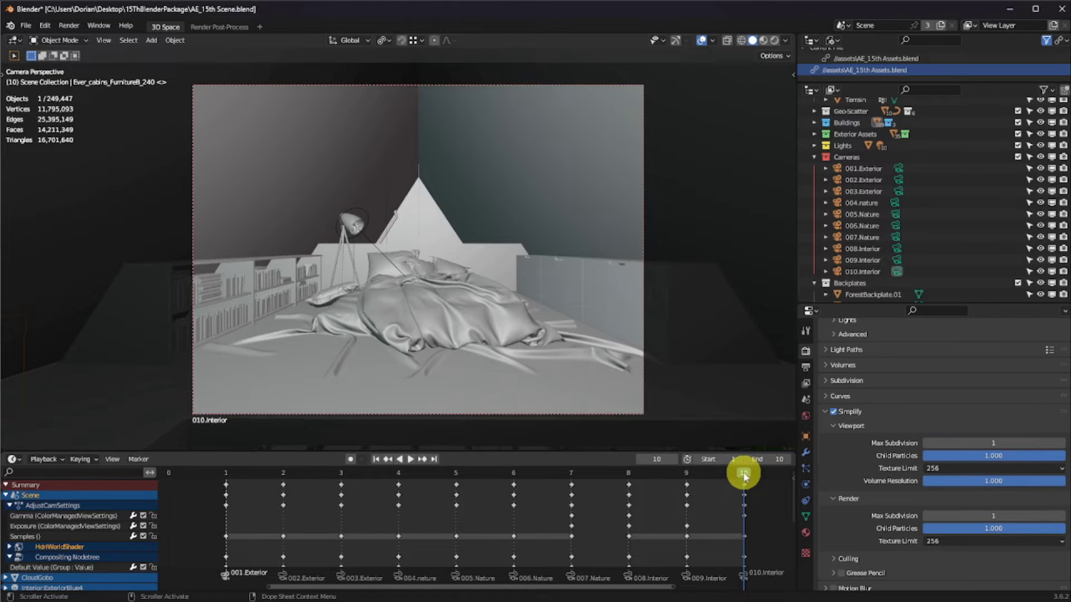
View the whole forest from outside and select both backplates around it, ForestBackplate.02 and ForestBackplate.01
{"action": "scroll", "coordinate": [474, 313], "scroll_direction": "up", "scroll_amount": 10}
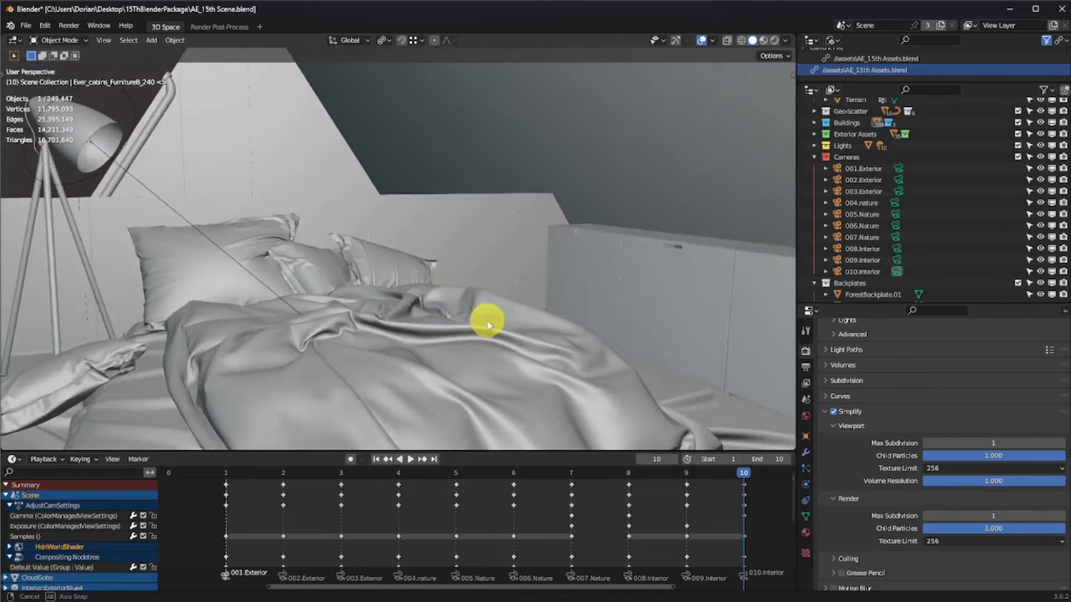
{"action": "scroll", "coordinate": [461, 331], "scroll_direction": "down", "scroll_amount": 15}
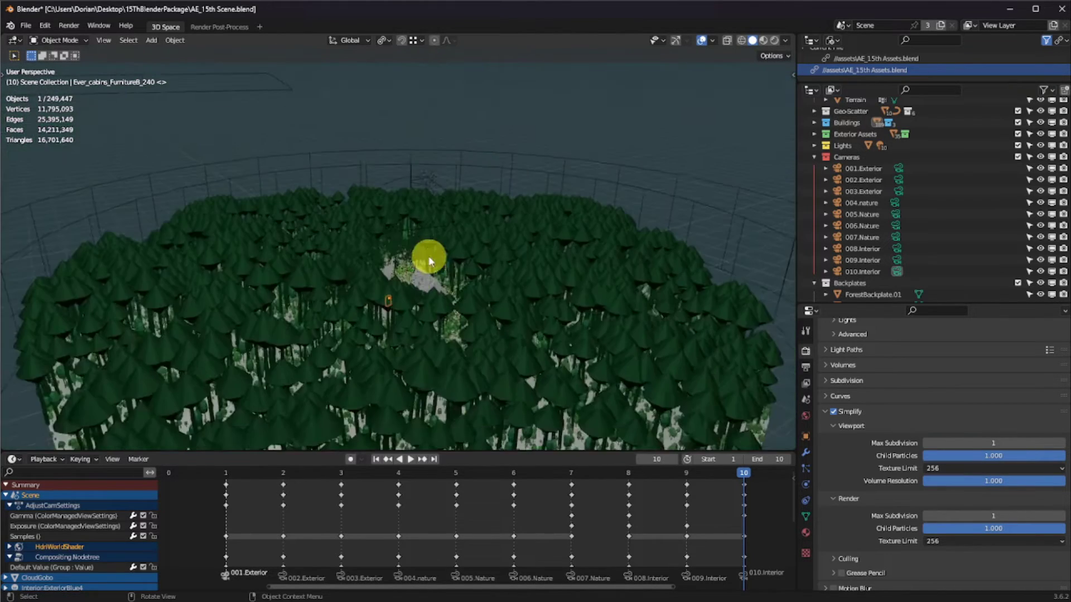
{"action": "middle_click_drag", "start_coordinate": [429, 255], "coordinate": [382, 323]}
{"action": "scroll", "coordinate": [431, 304], "scroll_direction": "down", "scroll_amount": 3}
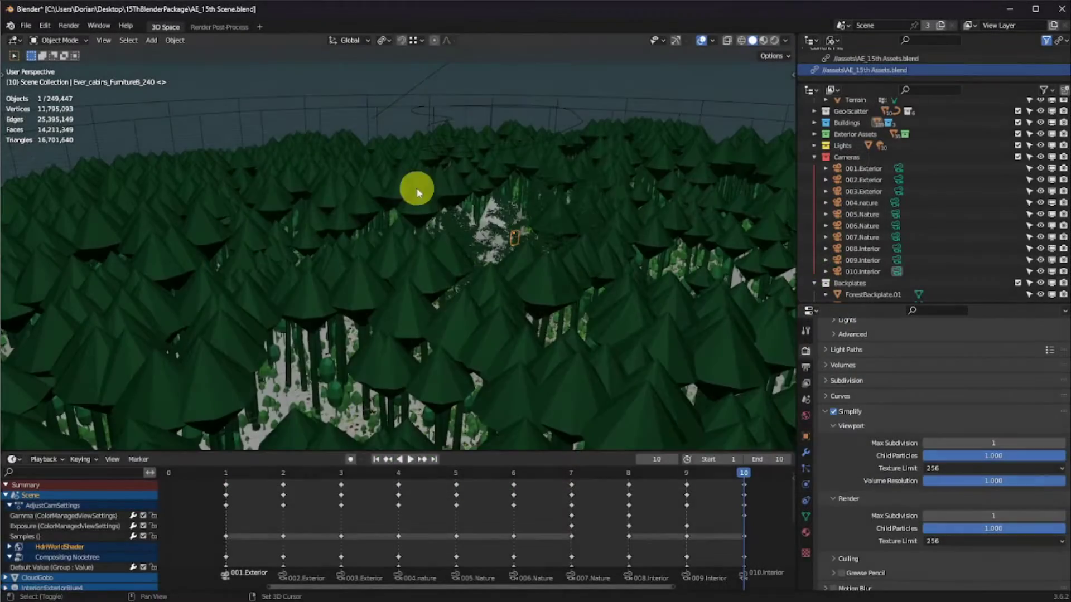
{"action": "middle_click_drag", "start_coordinate": [417, 193], "coordinate": [483, 332]}
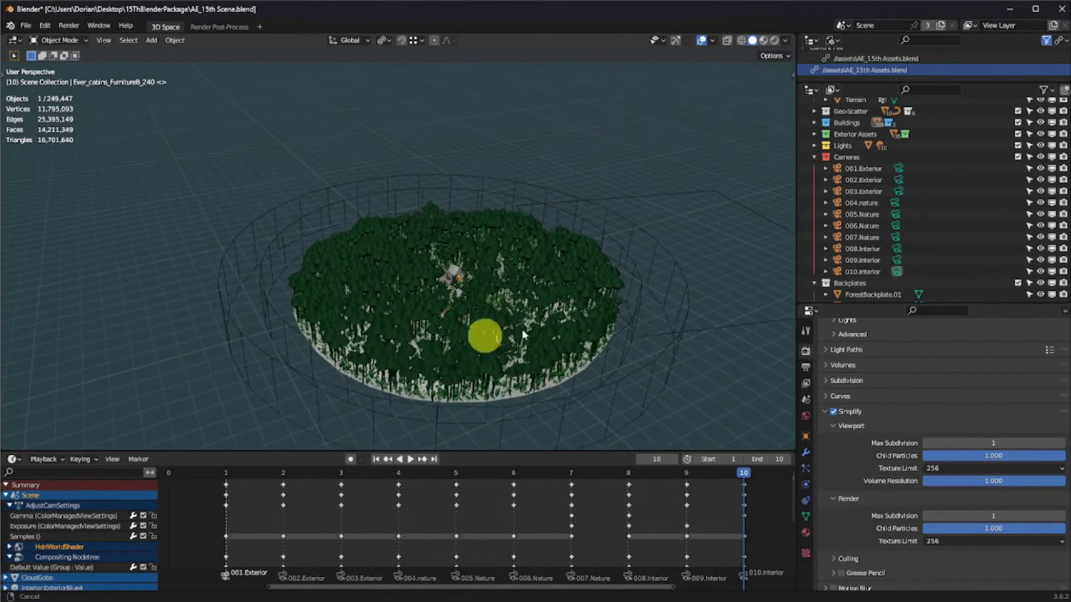
{"action": "left_click", "coordinate": [643, 282]}
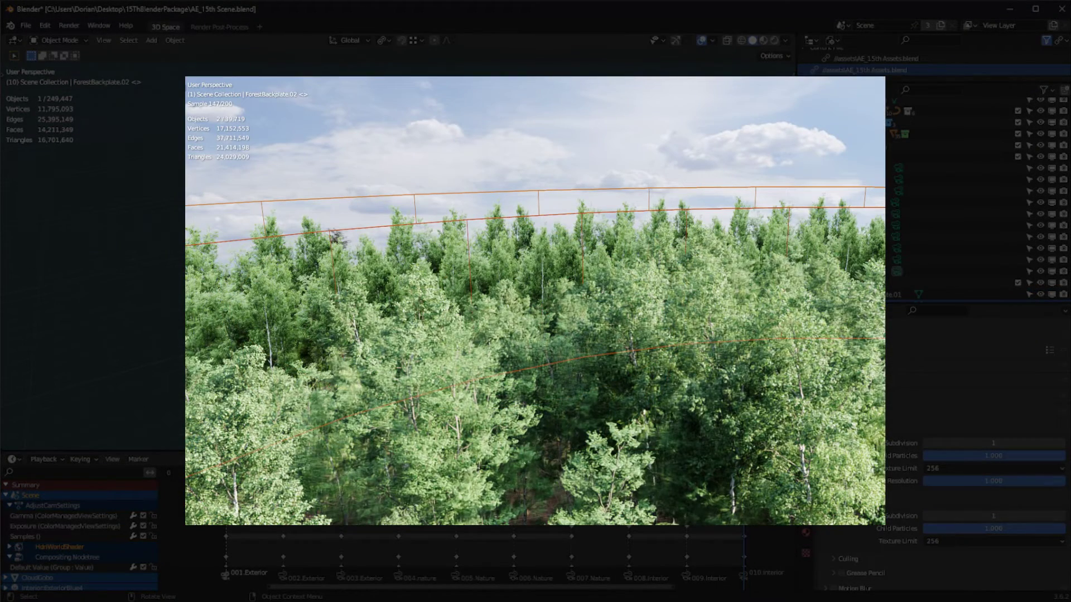
{"action": "left_click", "coordinate": [895, 294], "text": "ctrl"}
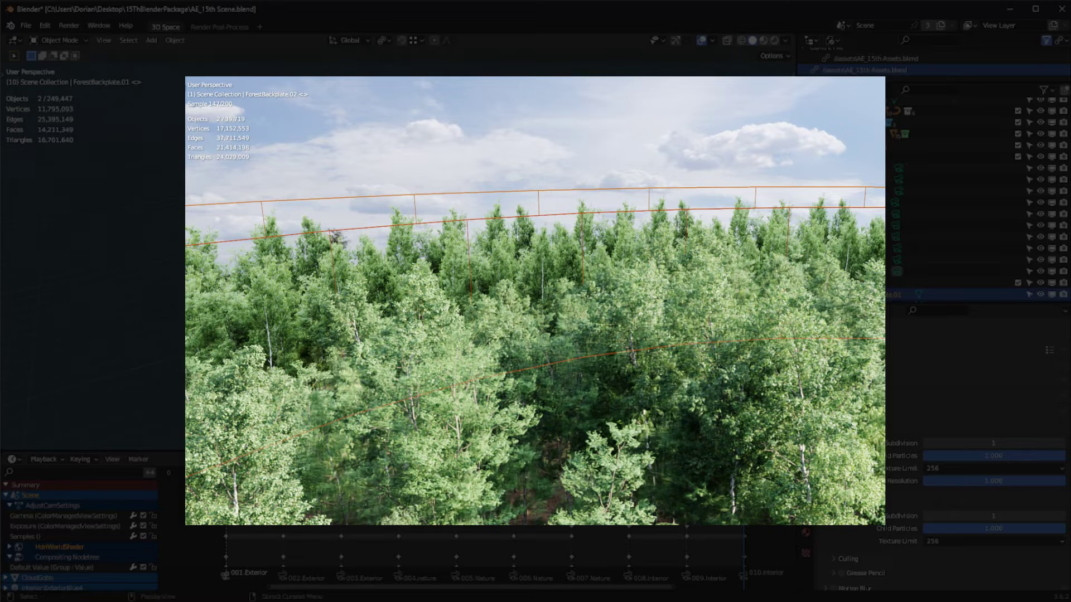
{"action": "key", "text": "KP_Decimal"}
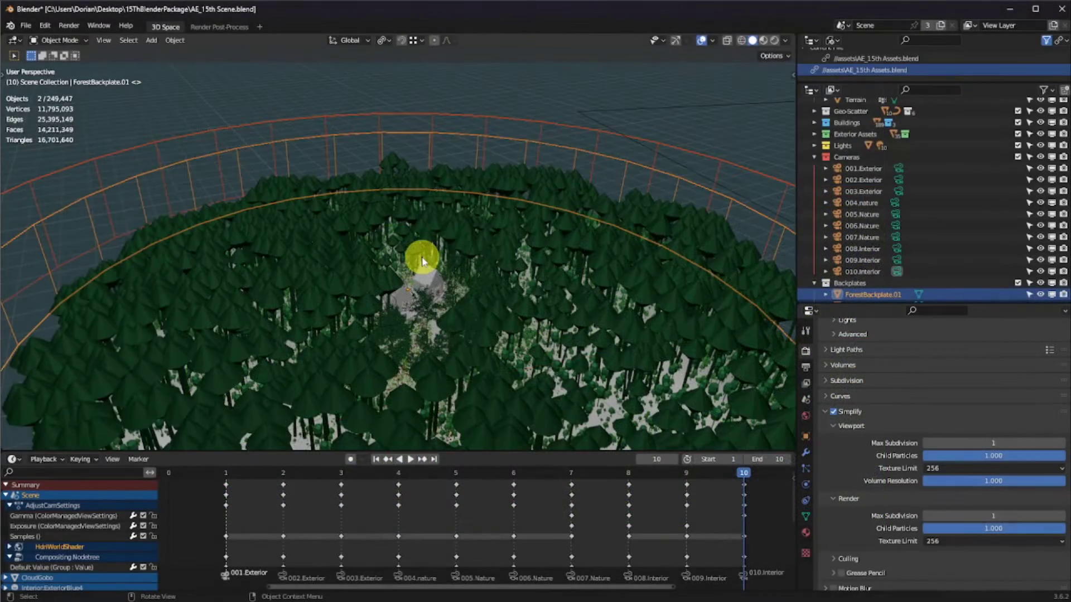
Return to the 001.Exterior camera at frame 1, inspect the vegetation near the cabins and clear the selection
{"action": "key", "text": "KP_0"}
{"action": "left_click", "coordinate": [225, 472]}
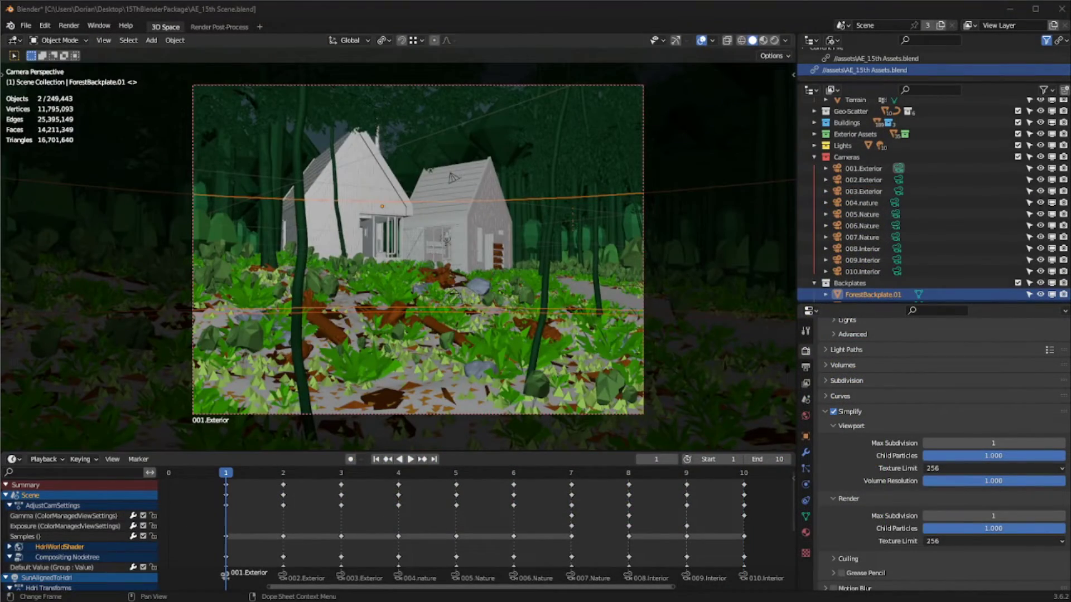
{"action": "middle_click_drag", "start_coordinate": [478, 322], "coordinate": [595, 150], "text": "ctrl"}
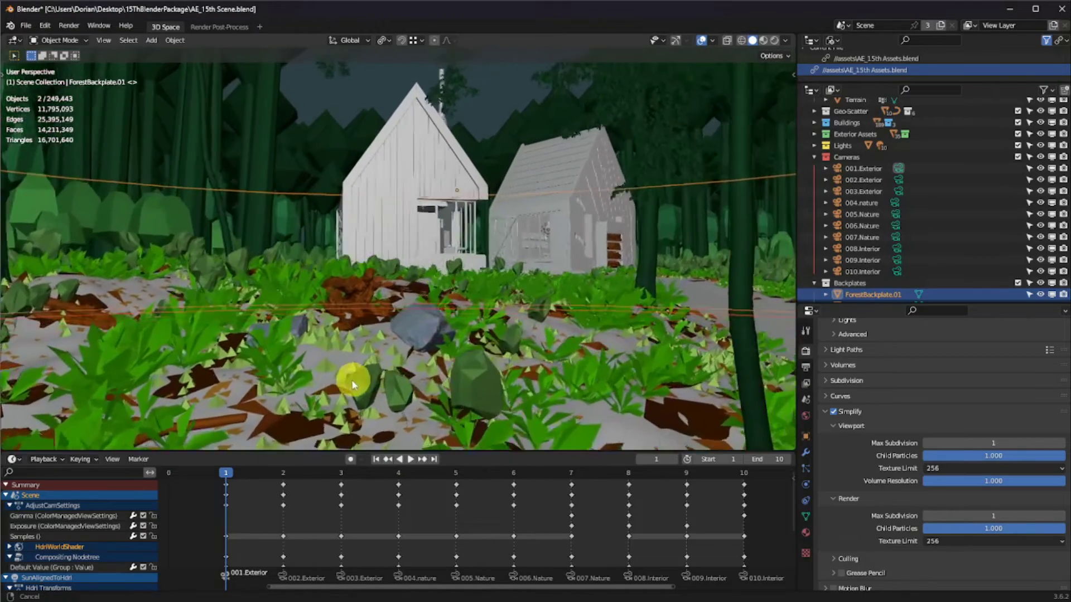
{"action": "left_click", "coordinate": [479, 373]}
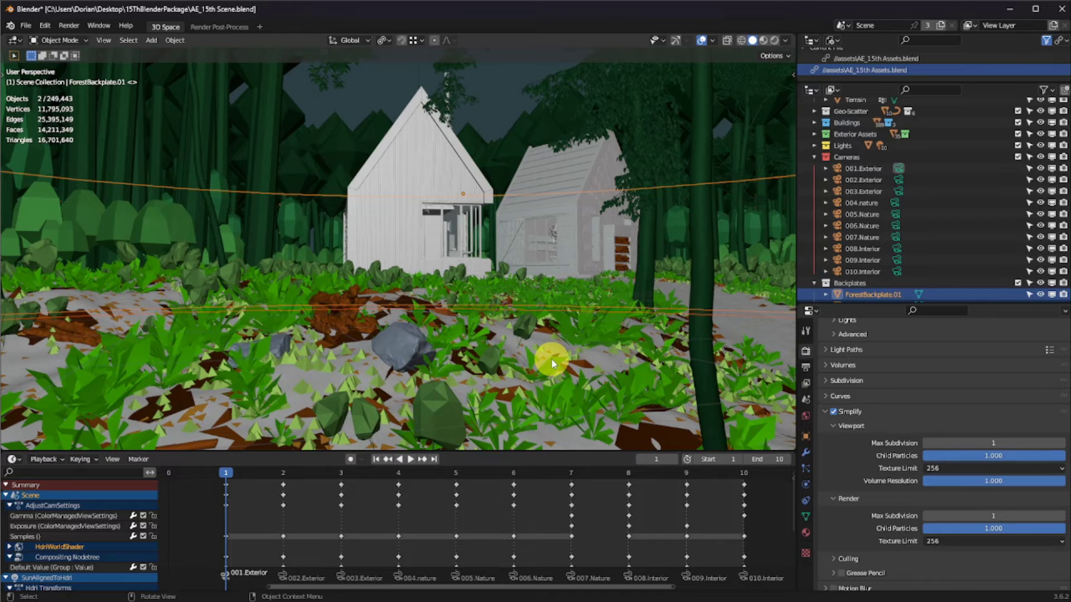
{"action": "left_click", "coordinate": [493, 109]}
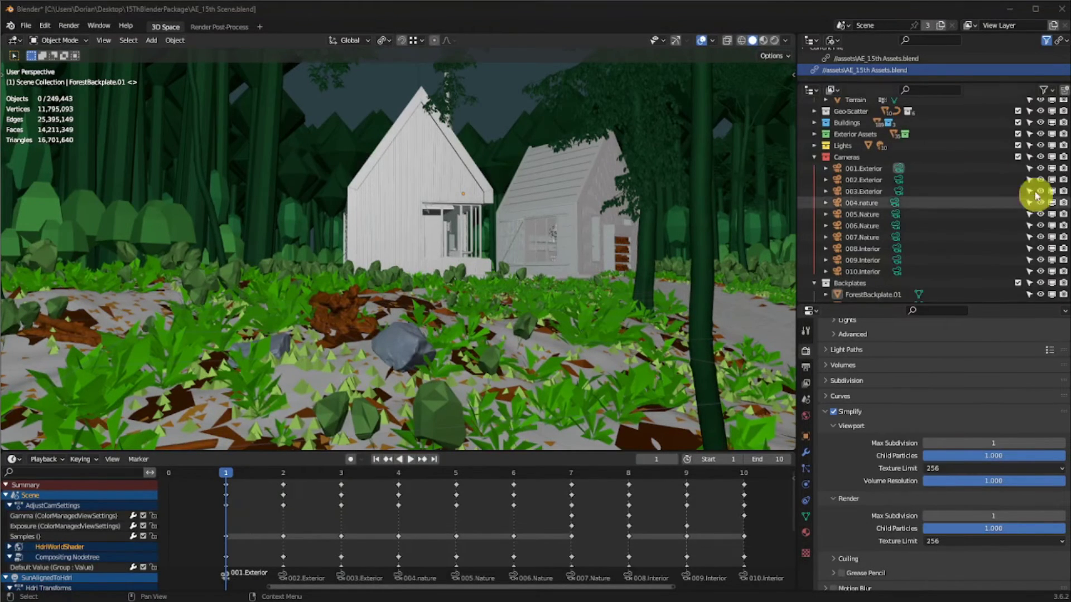
Open the Geo-Scatter settings and review the terrain's scatter systems, from Birch Trees to Ground plants
{"action": "left_click", "coordinate": [793, 76]}
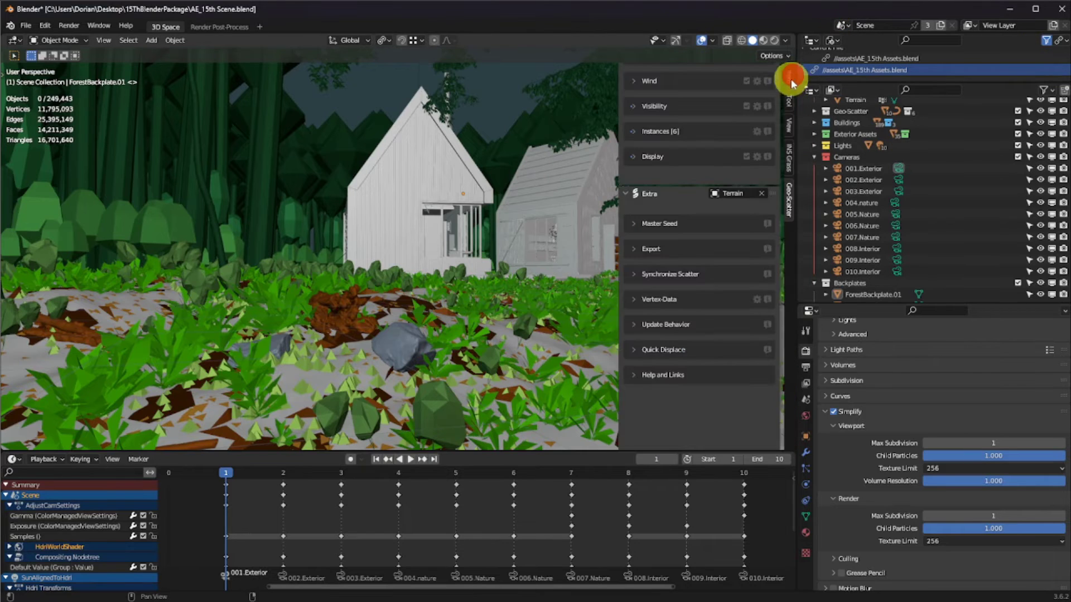
{"action": "scroll", "coordinate": [688, 342], "scroll_direction": "up", "scroll_amount": 10}
{"action": "scroll", "coordinate": [725, 184], "scroll_direction": "up", "scroll_amount": 1}
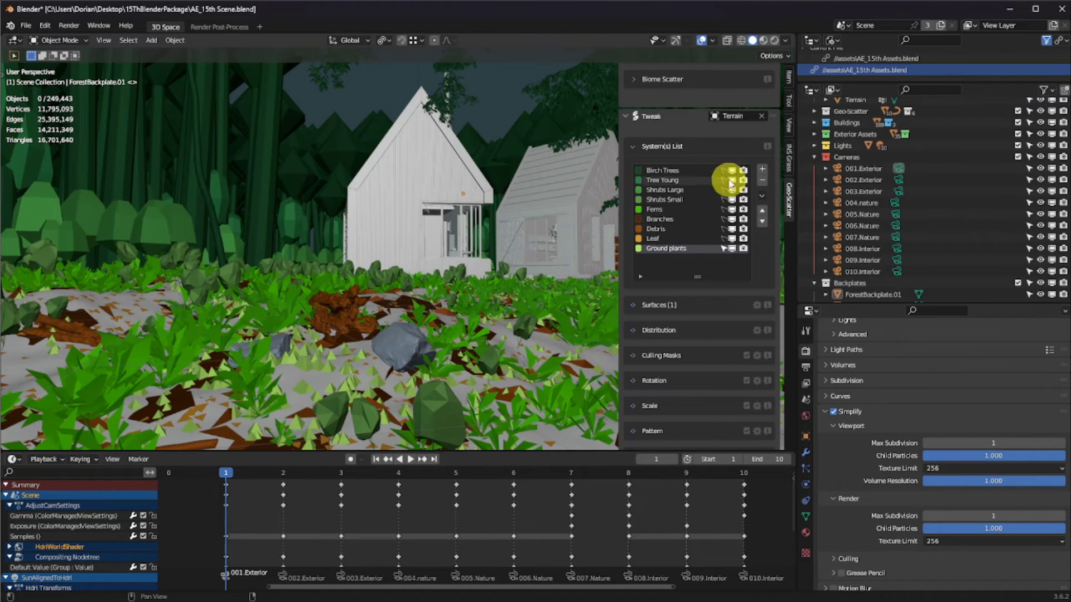
{"action": "left_click", "coordinate": [725, 170]}
{"action": "left_click_drag", "start_coordinate": [725, 190], "coordinate": [725, 251]}
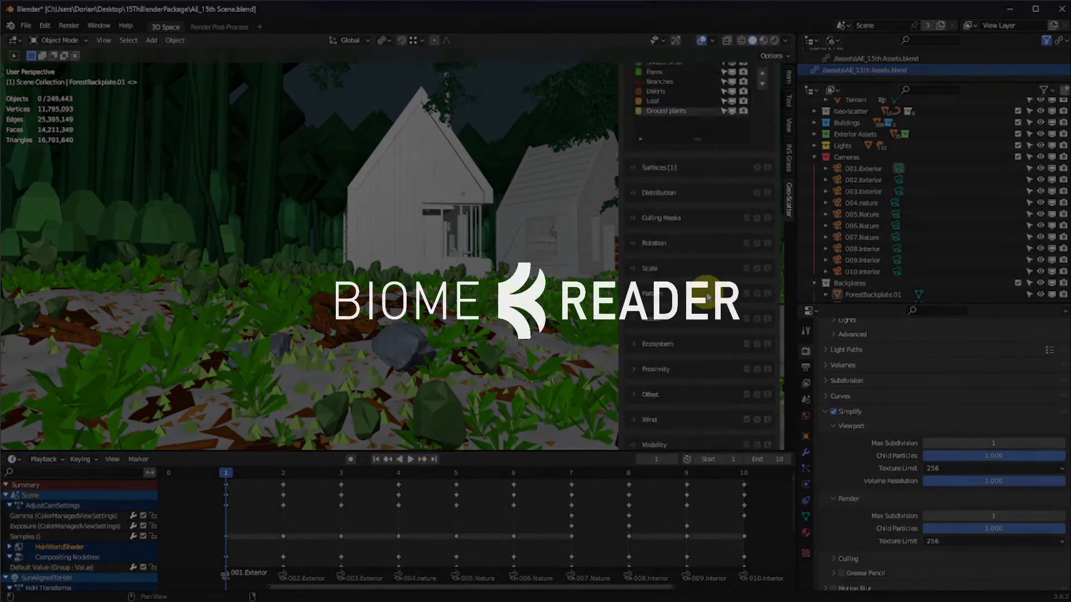
{"action": "scroll", "coordinate": [669, 285], "scroll_direction": "down", "scroll_amount": 15}
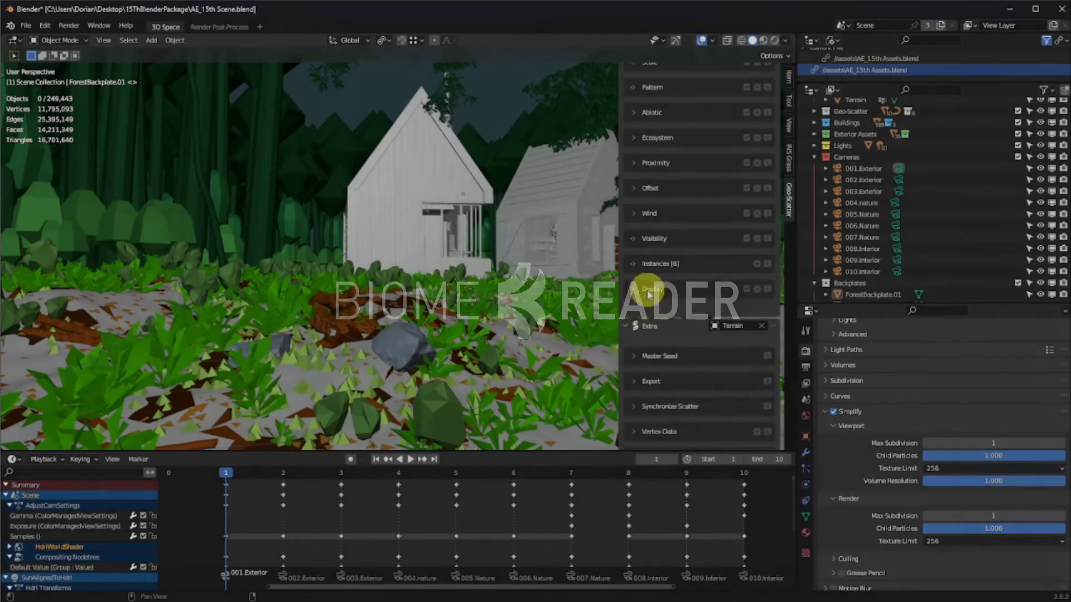
Toggle the Display As placeholder option of the Ground plants scatter system to compare placeholders with the full plants
{"action": "left_click", "coordinate": [648, 290]}
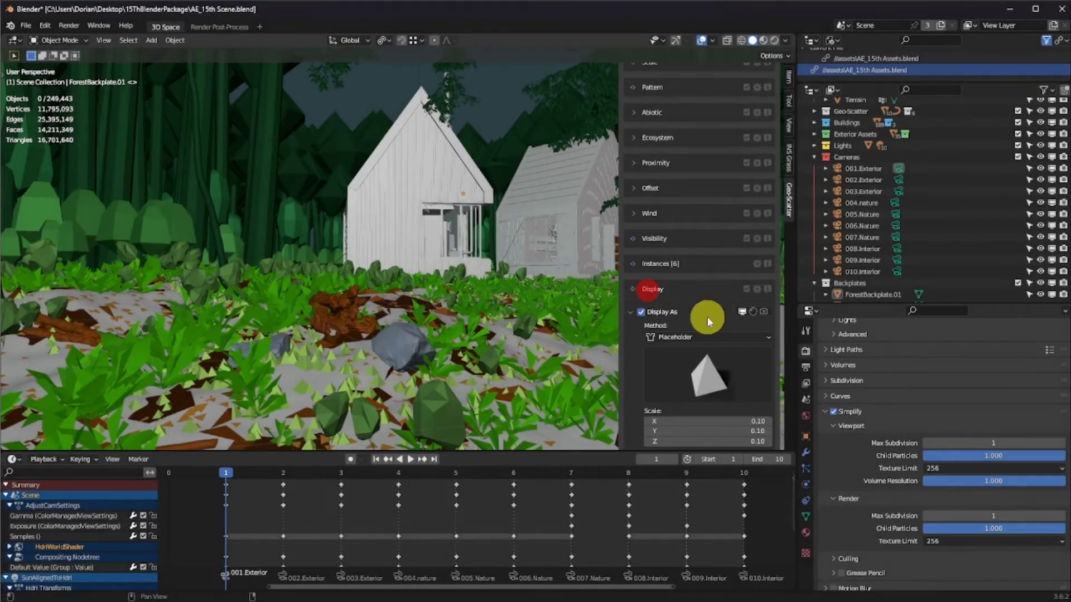
{"action": "scroll", "coordinate": [686, 245], "scroll_direction": "down", "scroll_amount": 3}
{"action": "left_click", "coordinate": [642, 232]}
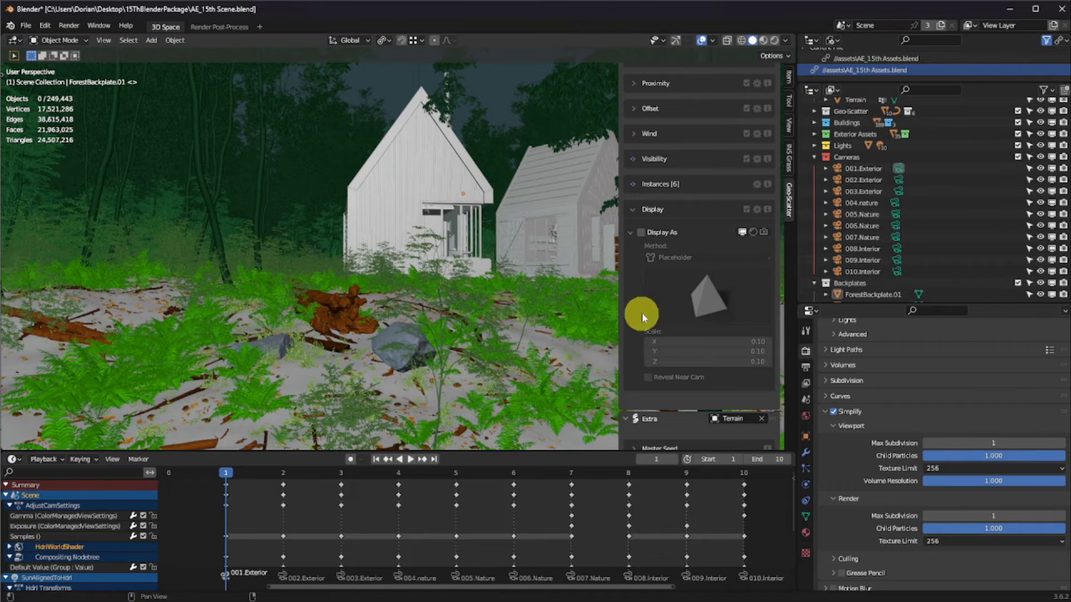
{"action": "left_click", "coordinate": [642, 234]}
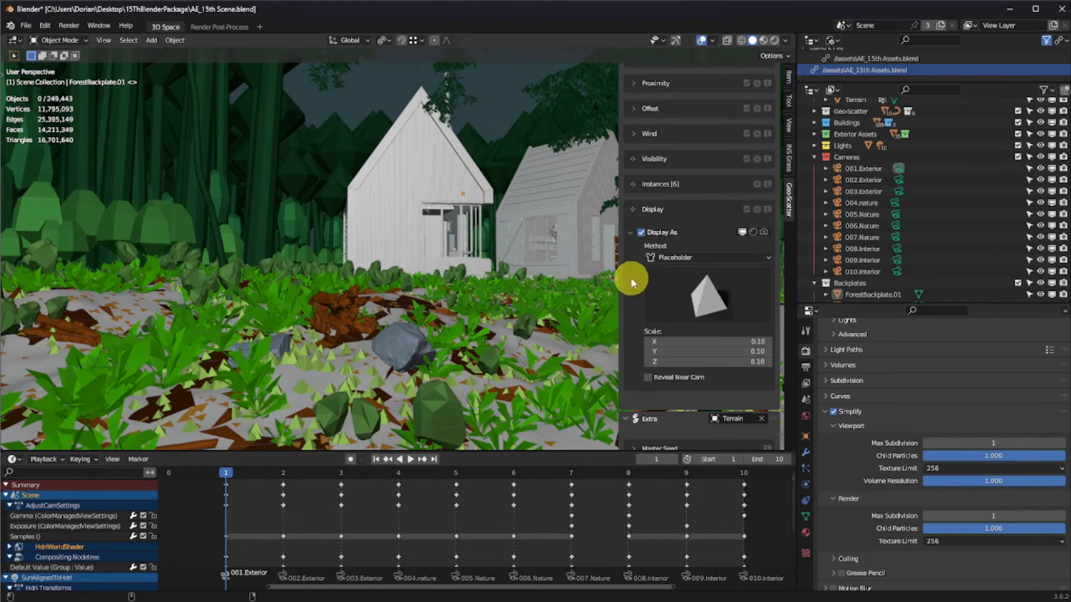
{"action": "left_click", "coordinate": [641, 233]}
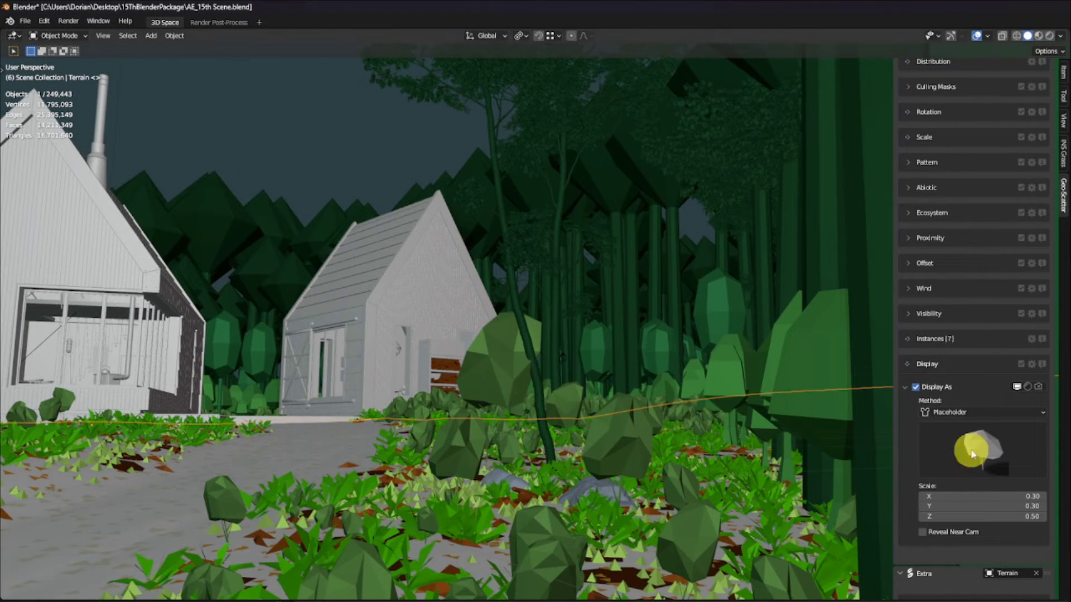
Switch the viewport to rendered shading and hide the overlays
{"action": "left_click", "coordinate": [1049, 36]}
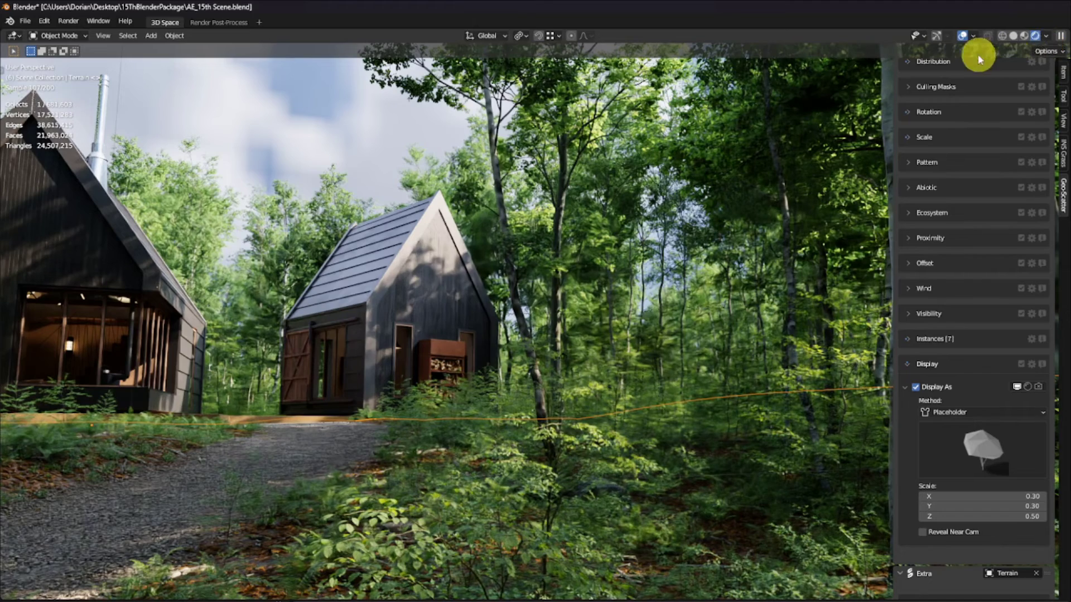
{"action": "left_click", "coordinate": [962, 37]}
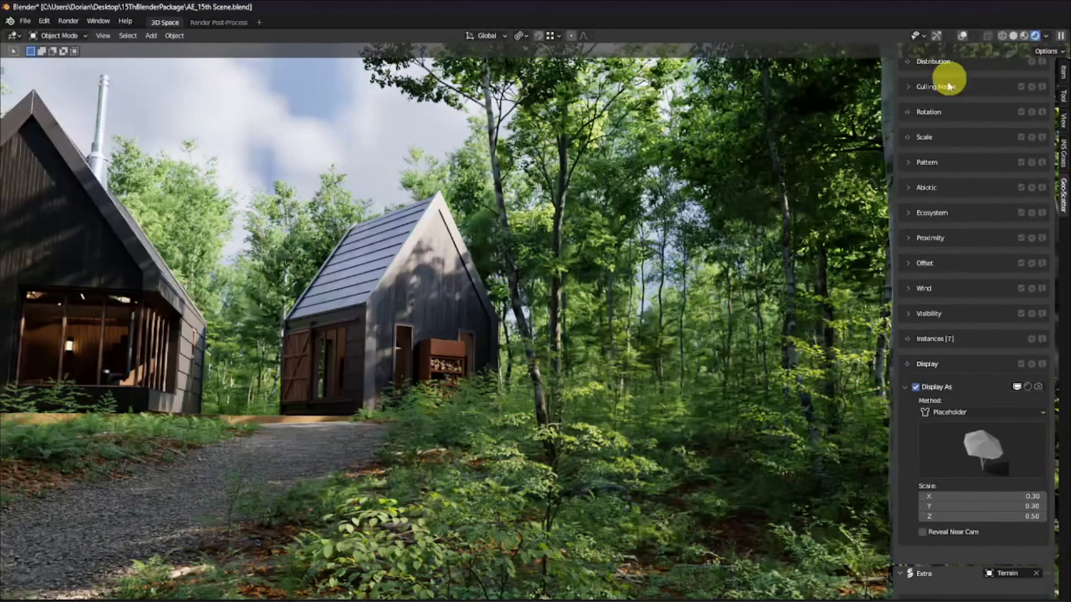
Examine the rendered forest cabins up close, including the windows, deck, firewood rack, gravel path and surrounding vegetation
{"action": "middle_click_drag", "start_coordinate": [471, 399], "coordinate": [827, 423]}
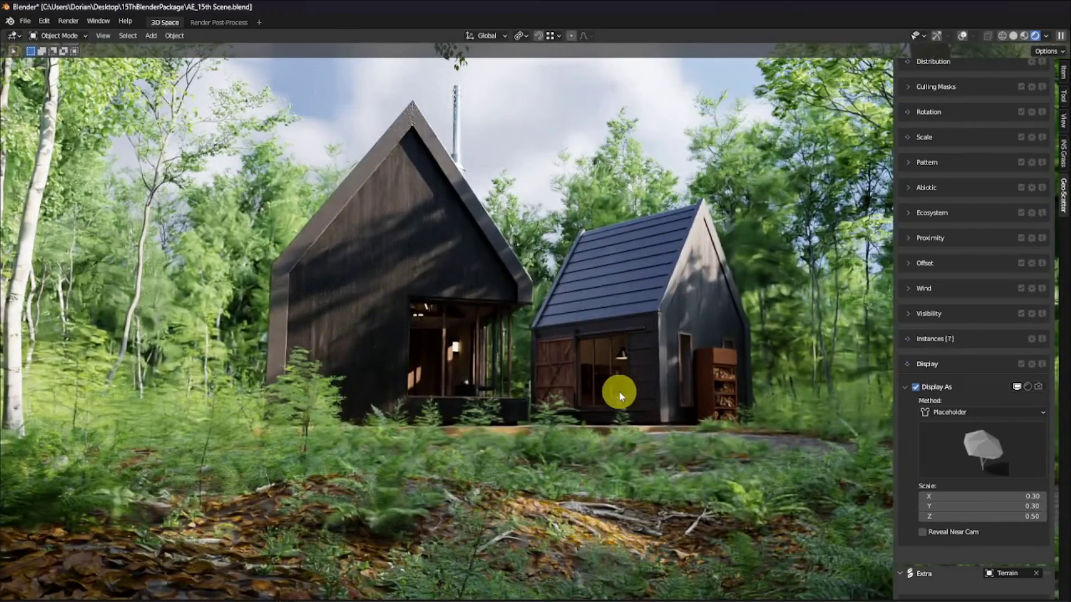
{"action": "scroll", "coordinate": [620, 396], "scroll_direction": "up", "scroll_amount": 4}
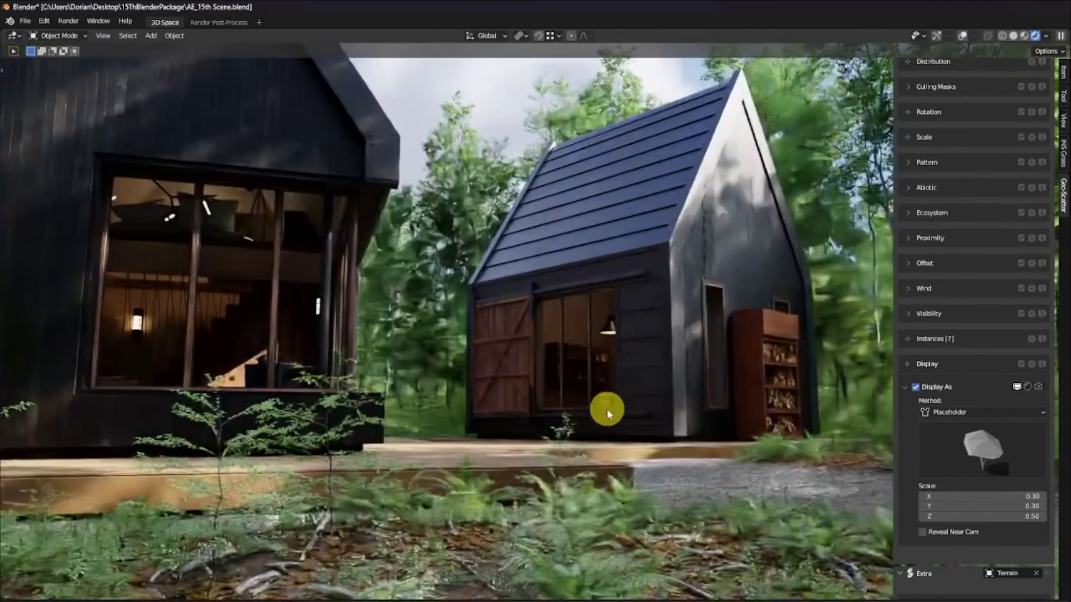
{"action": "scroll", "coordinate": [647, 419], "scroll_direction": "up", "scroll_amount": 8}
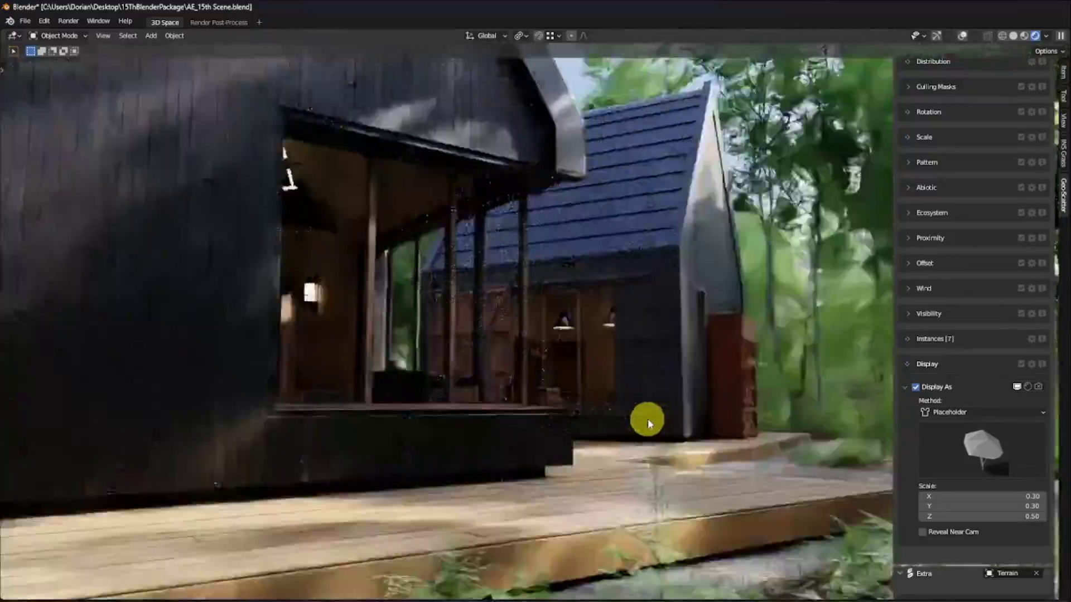
{"action": "scroll", "coordinate": [641, 427], "scroll_direction": "down", "scroll_amount": 8}
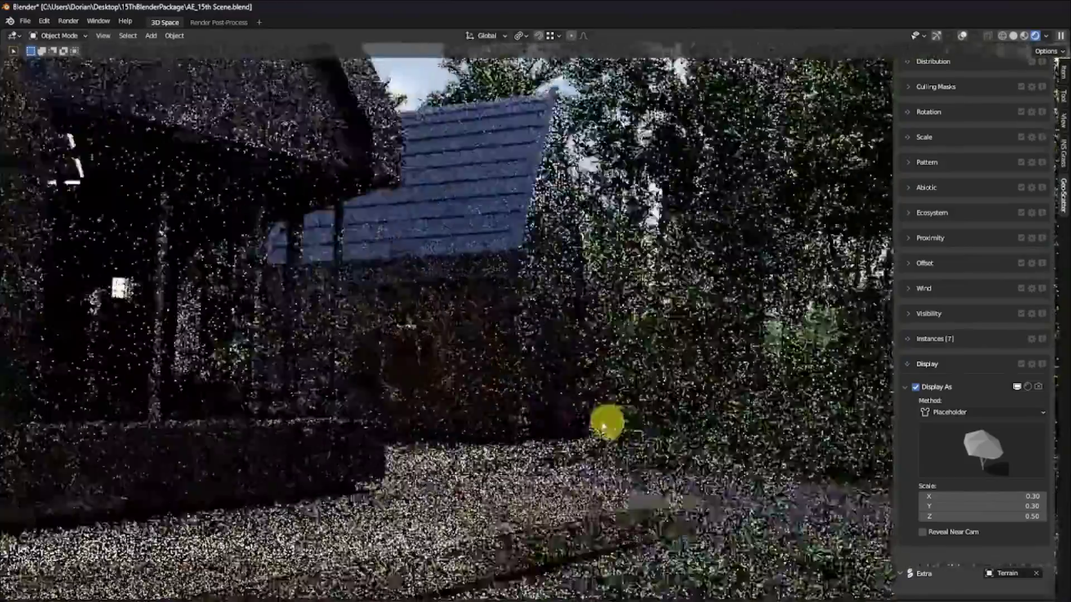
{"action": "middle_click_drag", "start_coordinate": [605, 424], "coordinate": [433, 383]}
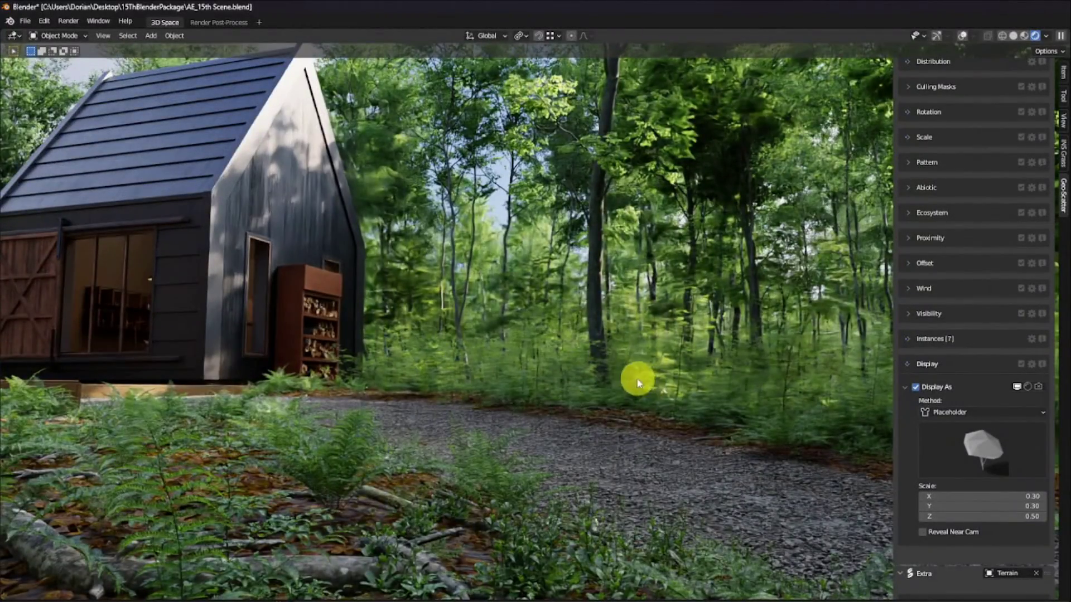
{"action": "middle_click_drag", "start_coordinate": [638, 378], "coordinate": [547, 390]}
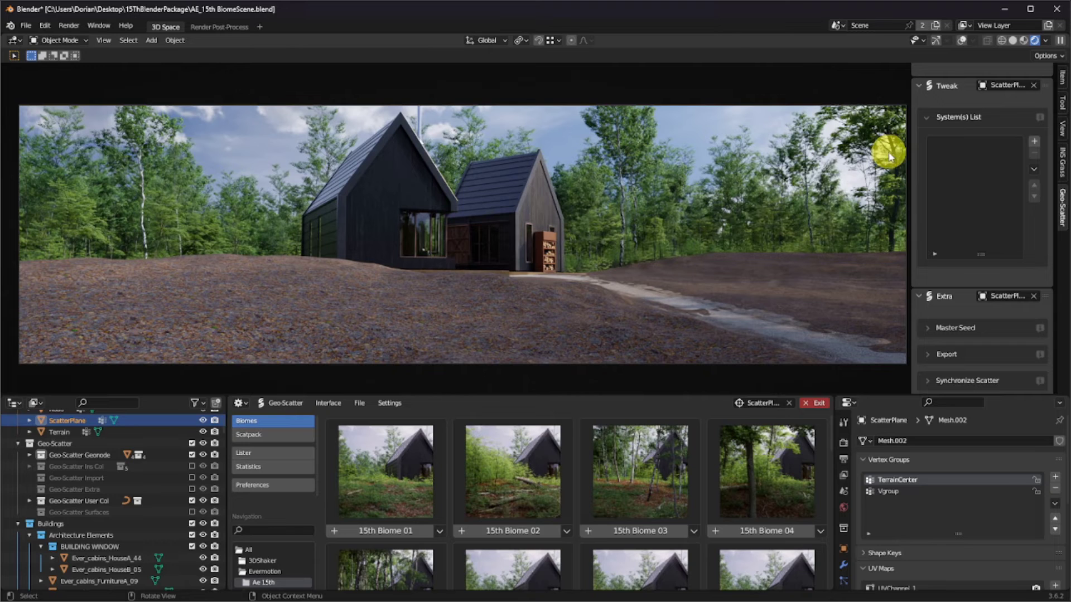
Scatter the 15th Biome 03 preset on ScatterPlane, inspect it around the cabins, and remove it from the system list
{"action": "left_click", "coordinate": [633, 531]}
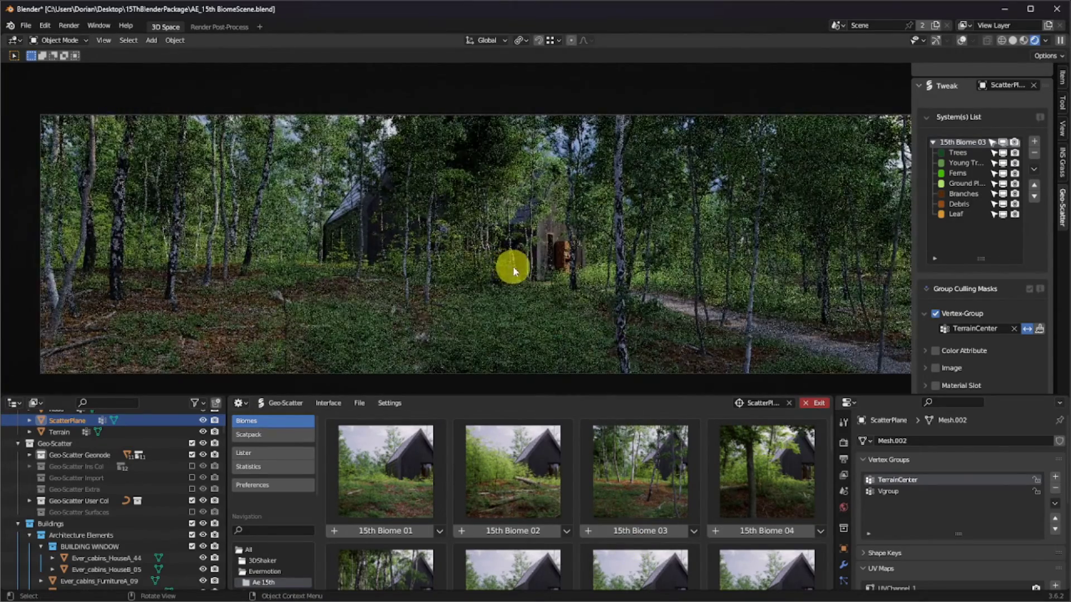
{"action": "middle_click_drag", "start_coordinate": [513, 266], "coordinate": [544, 306]}
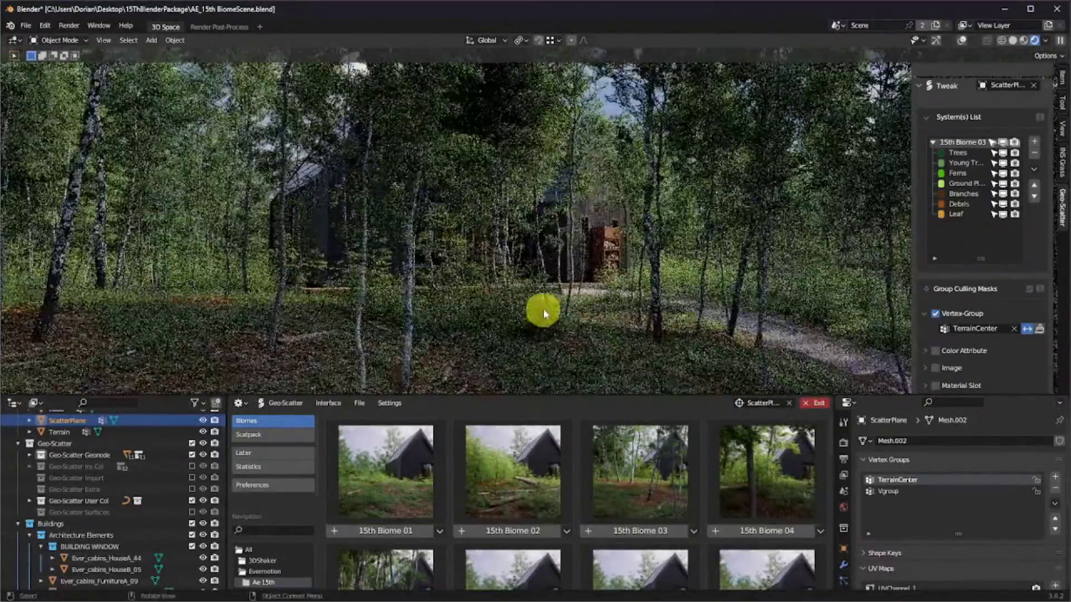
{"action": "left_click", "coordinate": [1034, 157]}
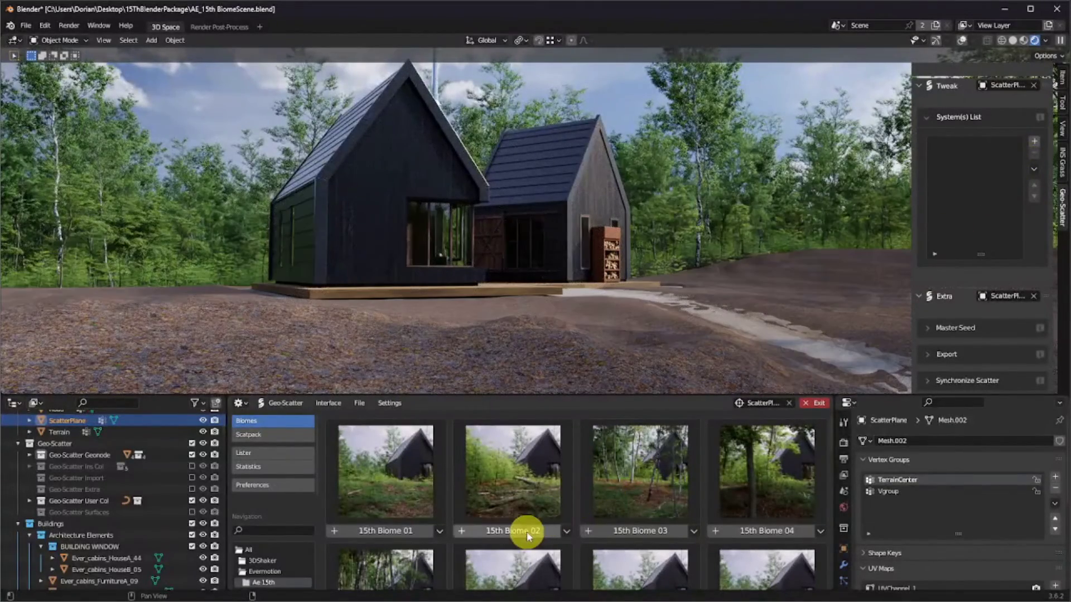
Scatter the 15th Biome 02 preset on ScatterPlane
{"action": "left_click", "coordinate": [525, 531]}
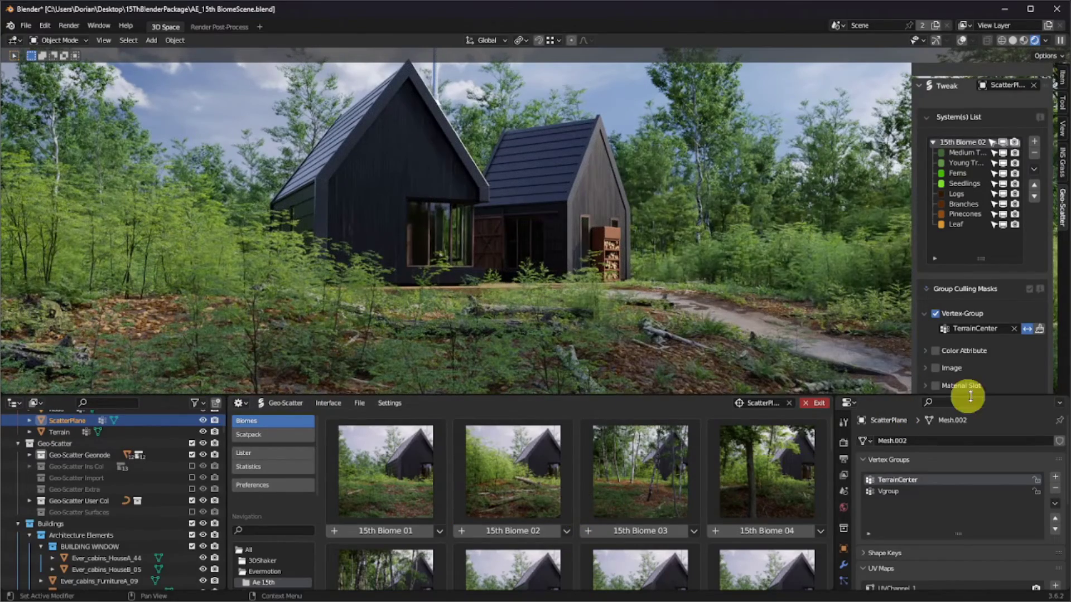
Switch to the Geo-Scatter biomes PDF catalog in the browser and review its biome previews, enlarging the one with firewood piles
{"action": "scroll", "coordinate": [975, 346], "scroll_direction": "down", "scroll_amount": 5}
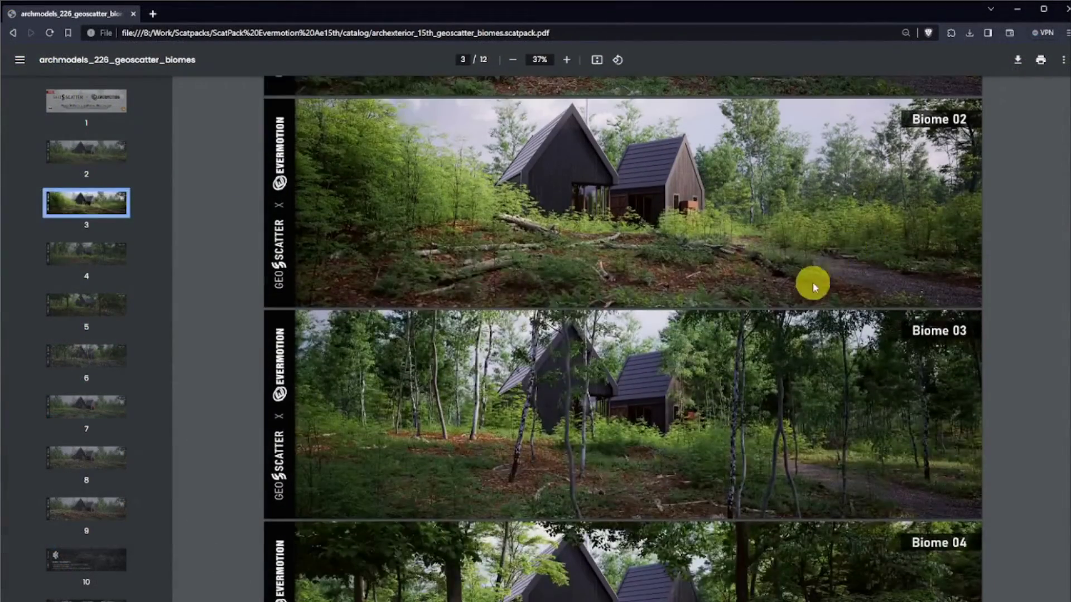
{"action": "scroll", "coordinate": [814, 288], "scroll_direction": "down", "scroll_amount": 8}
{"action": "scroll", "coordinate": [805, 335], "scroll_direction": "down", "scroll_amount": 7}
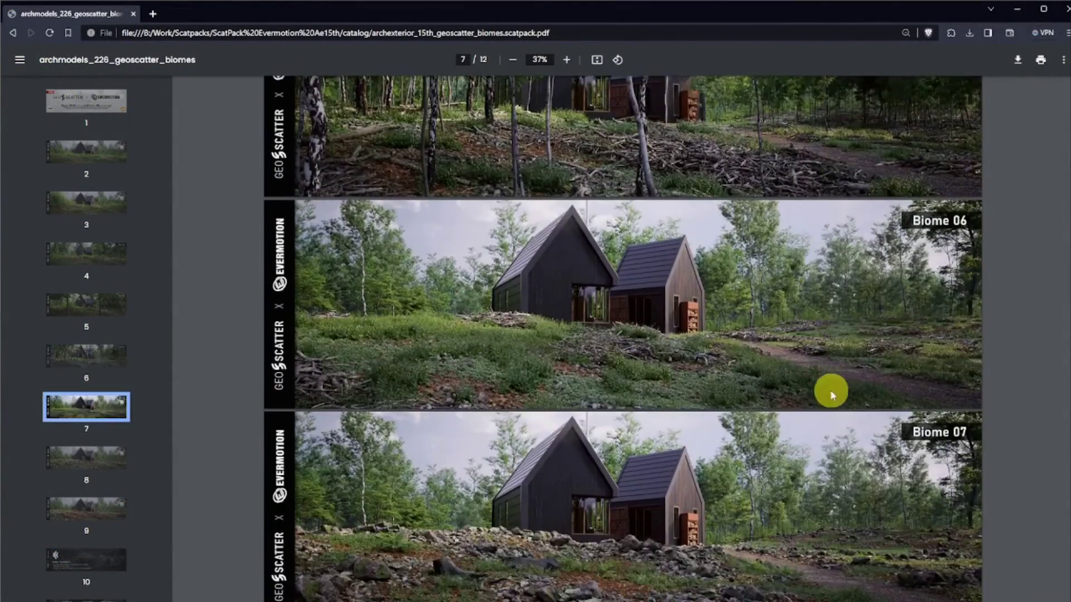
{"action": "scroll", "coordinate": [829, 390], "scroll_direction": "down", "scroll_amount": 4}
{"action": "scroll", "coordinate": [691, 407], "scroll_direction": "up", "scroll_amount": 5, "text": "ctrl"}
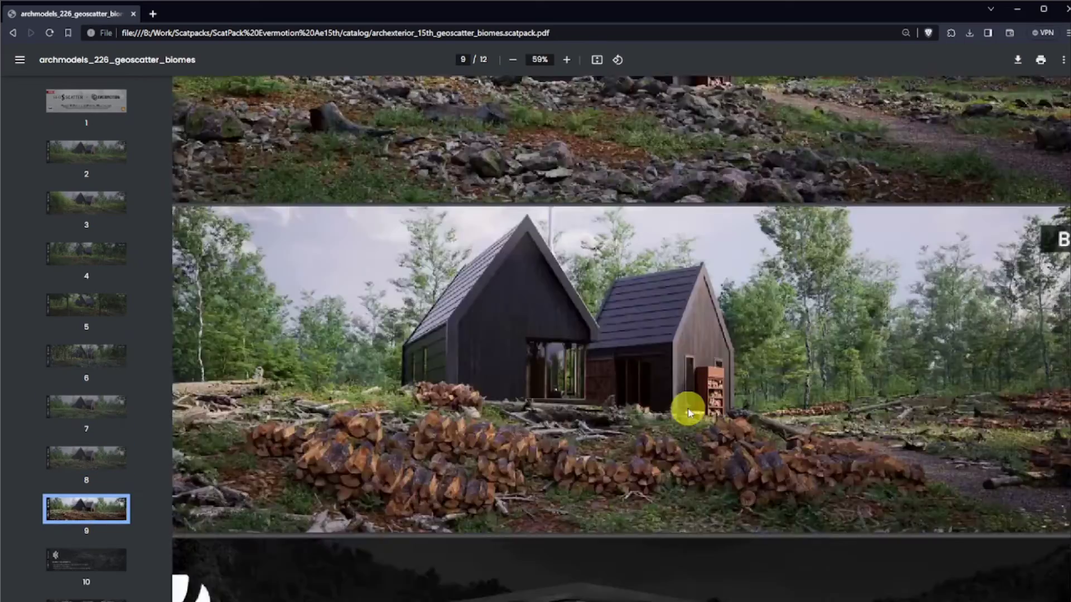
{"action": "scroll", "coordinate": [866, 384], "scroll_direction": "up", "scroll_amount": 20}
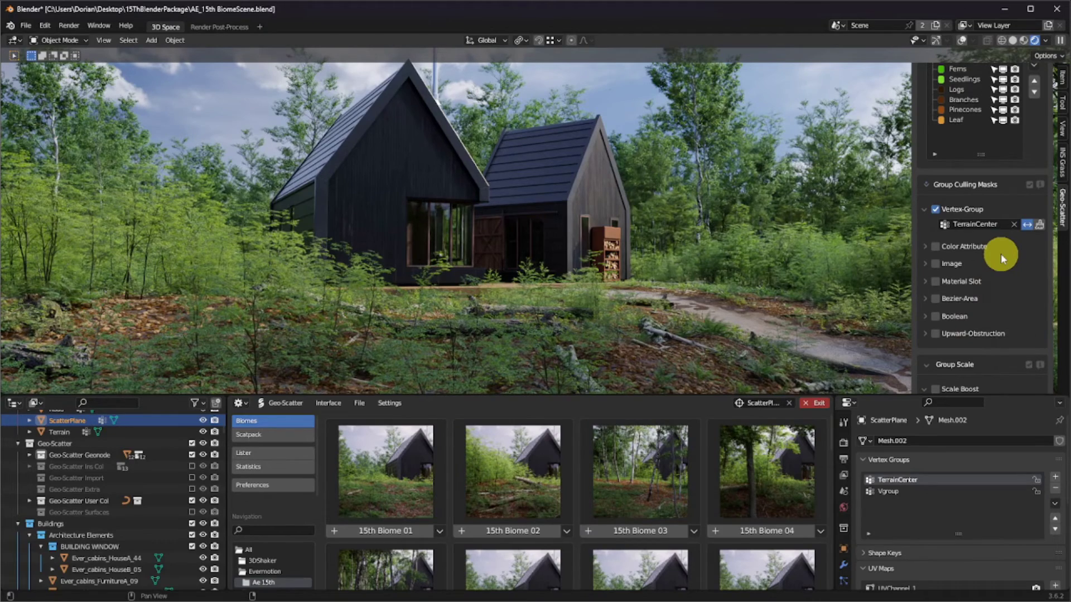
Enable the Color Attribute culling mask with Vcol on the 15th Biome 02 group, start vertex painting and set the secondary colour to black
{"action": "left_click", "coordinate": [936, 246]}
{"action": "left_click", "coordinate": [1039, 260]}
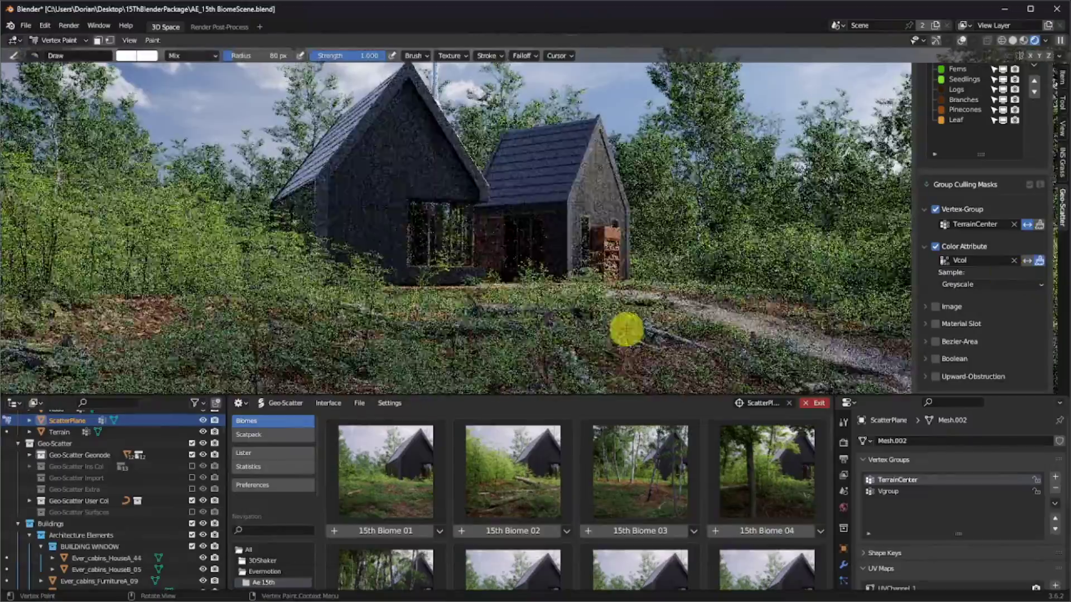
{"action": "left_click", "coordinate": [147, 55]}
{"action": "left_click_drag", "start_coordinate": [215, 62], "coordinate": [214, 147]}
Paint the mask with a 234 px brush to clear vegetation in front of the cabins, and return to Object Mode
{"action": "key", "text": "f"}
{"action": "left_click", "coordinate": [586, 308]}
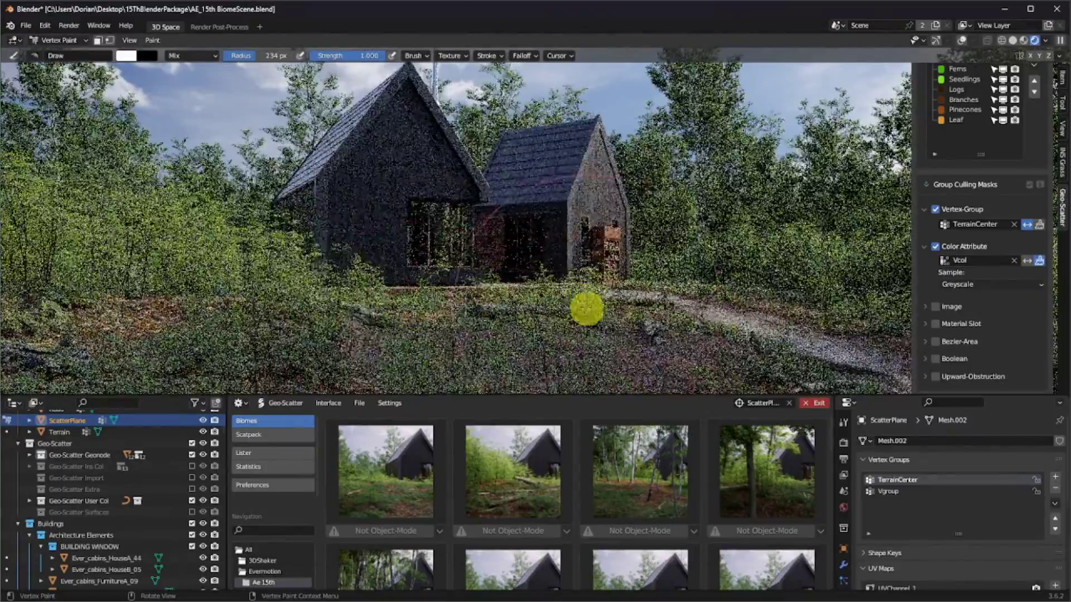
{"action": "mouse_move", "coordinate": [586, 307]}
{"action": "left_mouse_down"}
{"action": "mouse_move", "coordinate": [394, 311]}
{"action": "mouse_move", "coordinate": [755, 407]}
{"action": "mouse_move", "coordinate": [583, 308]}
{"action": "mouse_move", "coordinate": [591, 454]}
{"action": "left_mouse_up"}
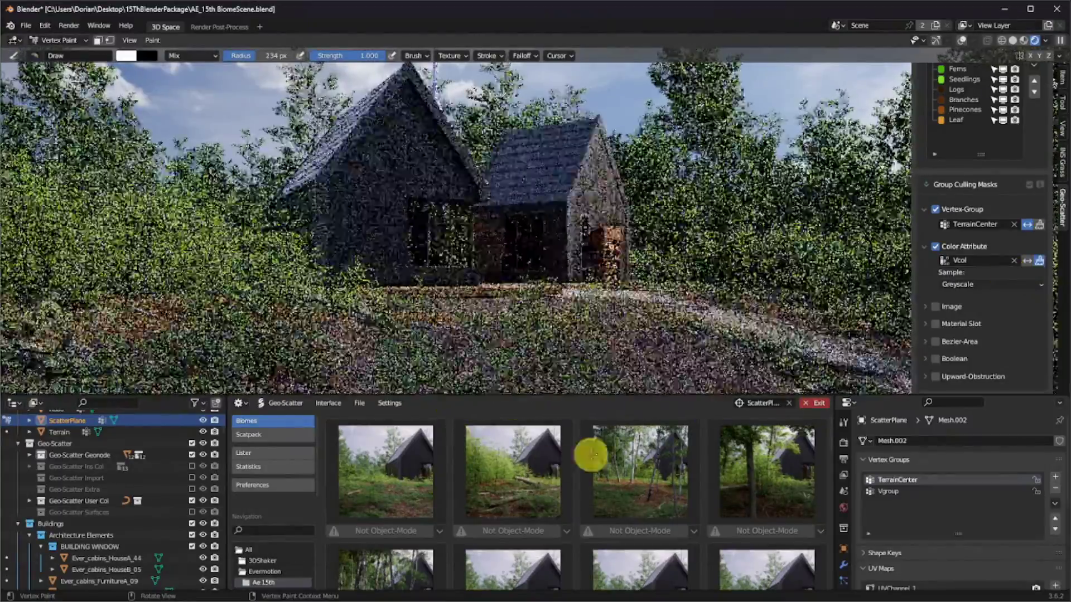
{"action": "key", "text": "ctrl+Tab"}
Find Am235 Biome 07 in Evermotion's Am 235 biomes and start scattering it on ScatterPlane in Bezier-Area drawing mode
{"action": "scroll", "coordinate": [279, 530], "scroll_direction": "down", "scroll_amount": 2}
{"action": "left_click", "coordinate": [296, 557]}
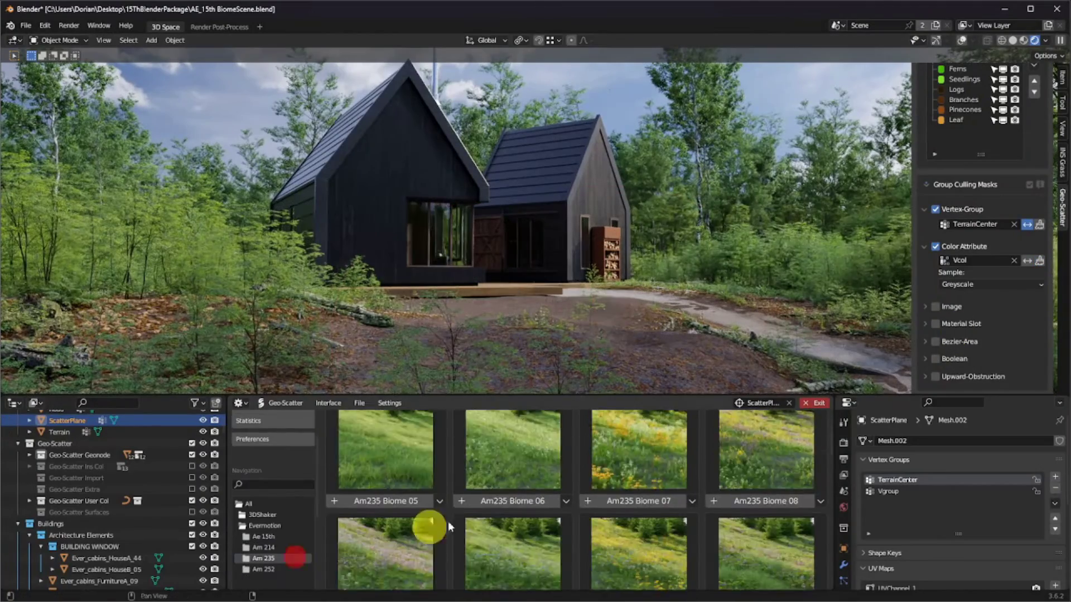
{"action": "left_click", "coordinate": [440, 501]}
{"action": "left_click", "coordinate": [407, 360]}
{"action": "left_click", "coordinate": [681, 564]}
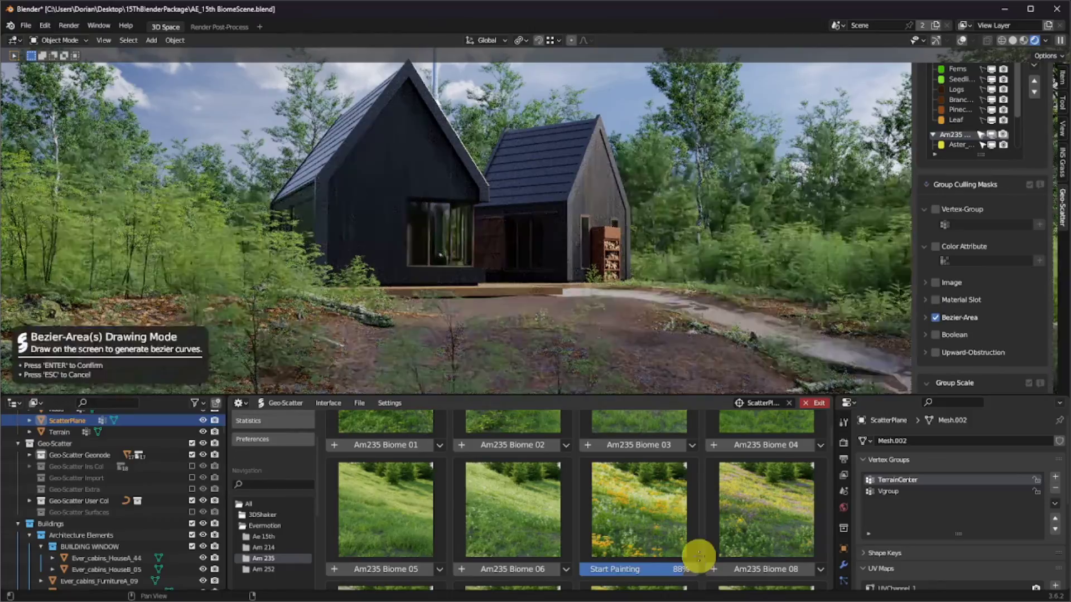
Draw Bezier areas over the cleared ground in front of the cabins to fill it with wildflowers, extending toward the trees, and confirm
{"action": "mouse_move", "coordinate": [466, 289]}
{"action": "left_mouse_down"}
{"action": "mouse_move", "coordinate": [393, 399]}
{"action": "mouse_move", "coordinate": [717, 411]}
{"action": "mouse_move", "coordinate": [700, 318]}
{"action": "left_mouse_up"}
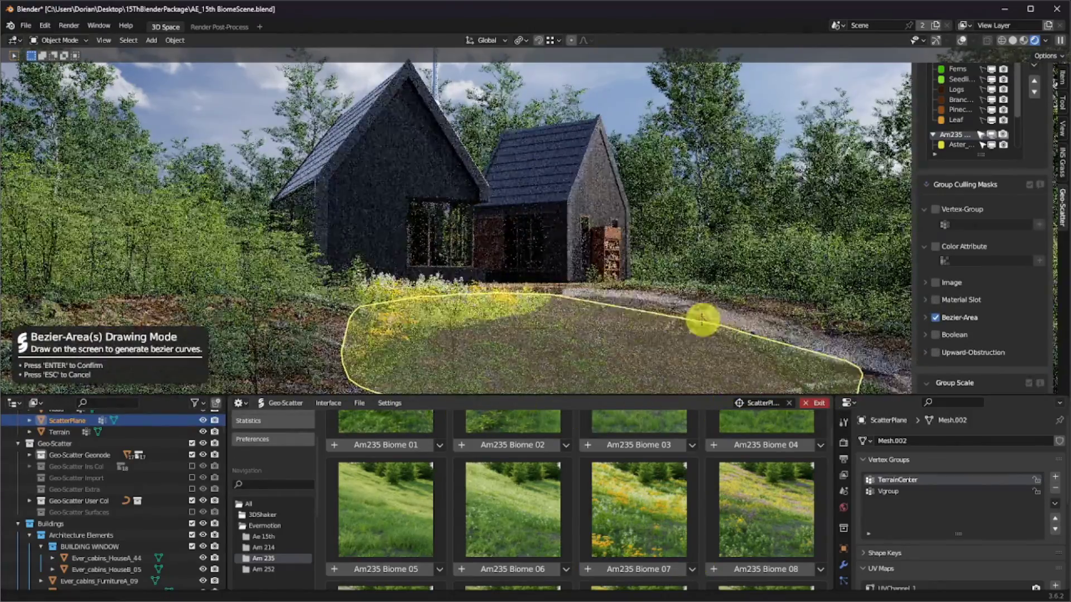
{"action": "mouse_move", "coordinate": [359, 306]}
{"action": "left_mouse_down"}
{"action": "mouse_move", "coordinate": [355, 406]}
{"action": "mouse_move", "coordinate": [386, 401]}
{"action": "left_mouse_up"}
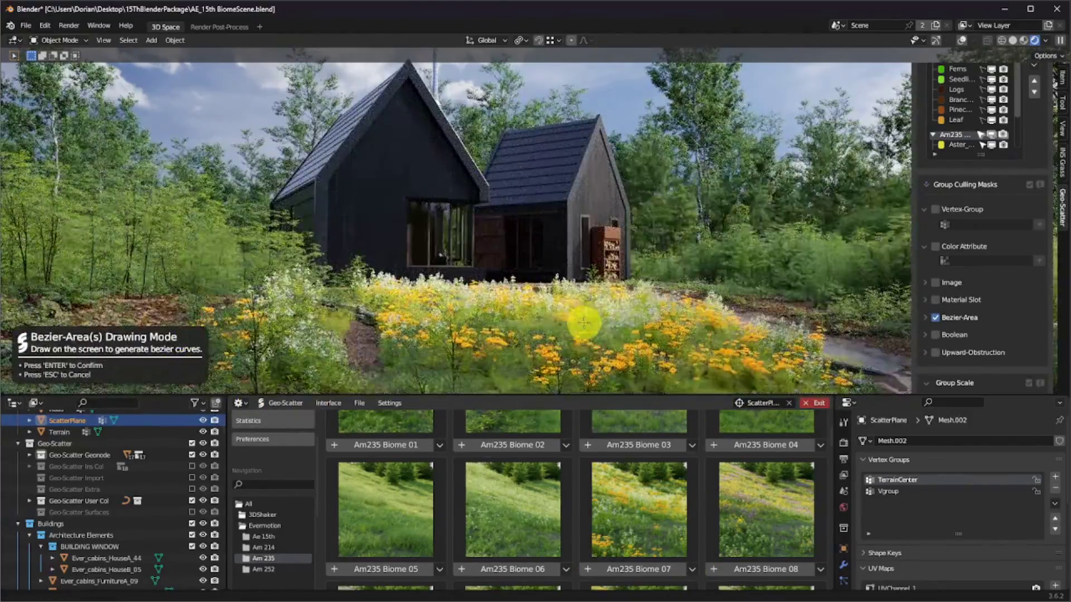
{"action": "middle_click_drag", "start_coordinate": [581, 320], "coordinate": [552, 334]}
{"action": "mouse_move", "coordinate": [190, 335]}
{"action": "left_mouse_down"}
{"action": "mouse_move", "coordinate": [289, 313]}
{"action": "mouse_move", "coordinate": [323, 351]}
{"action": "left_mouse_up"}
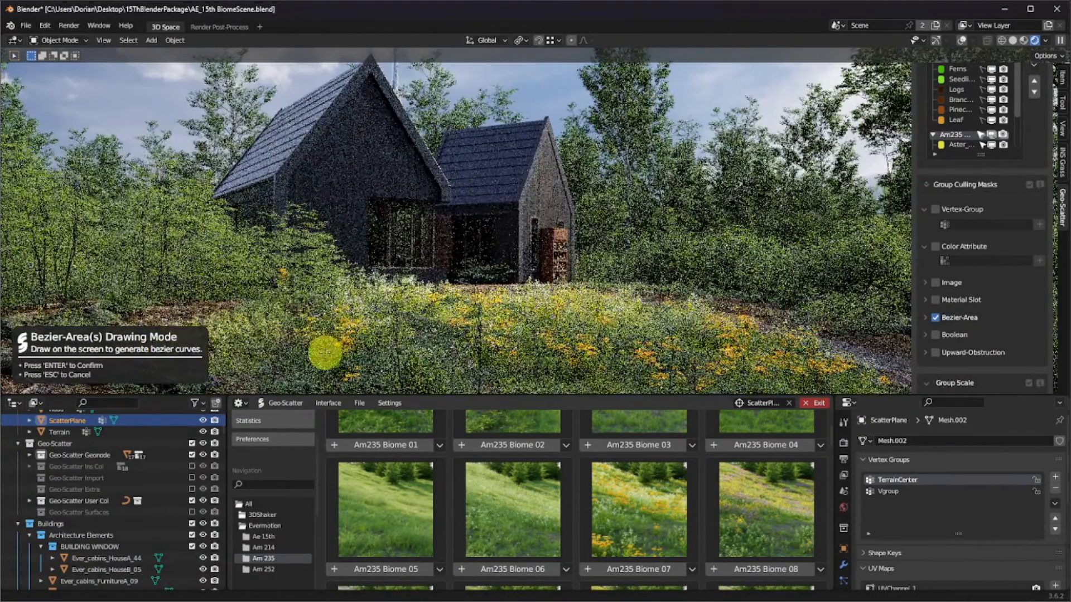
{"action": "key", "text": "Return"}
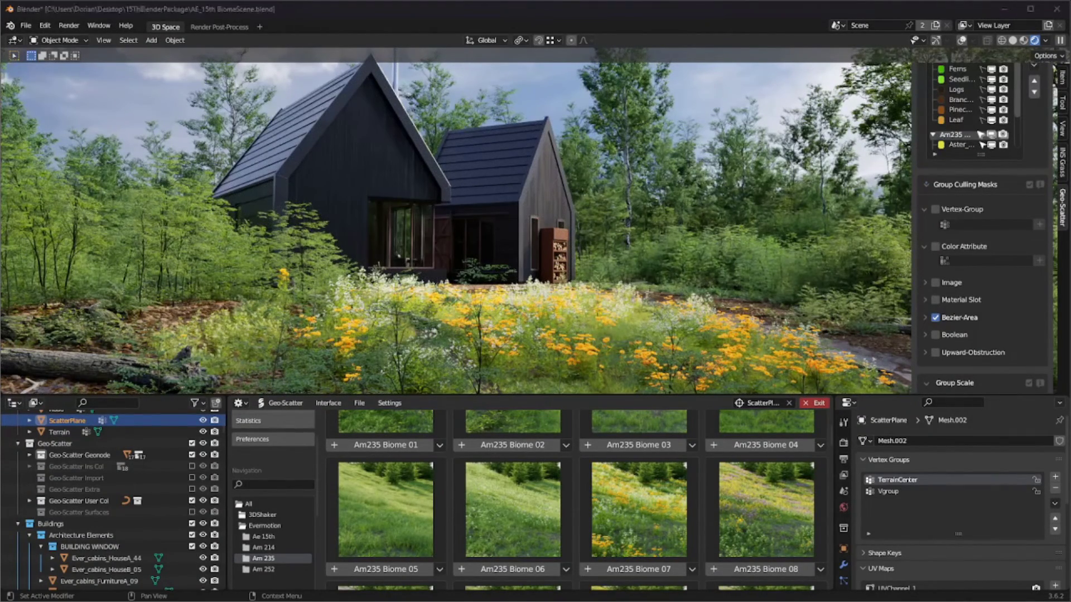